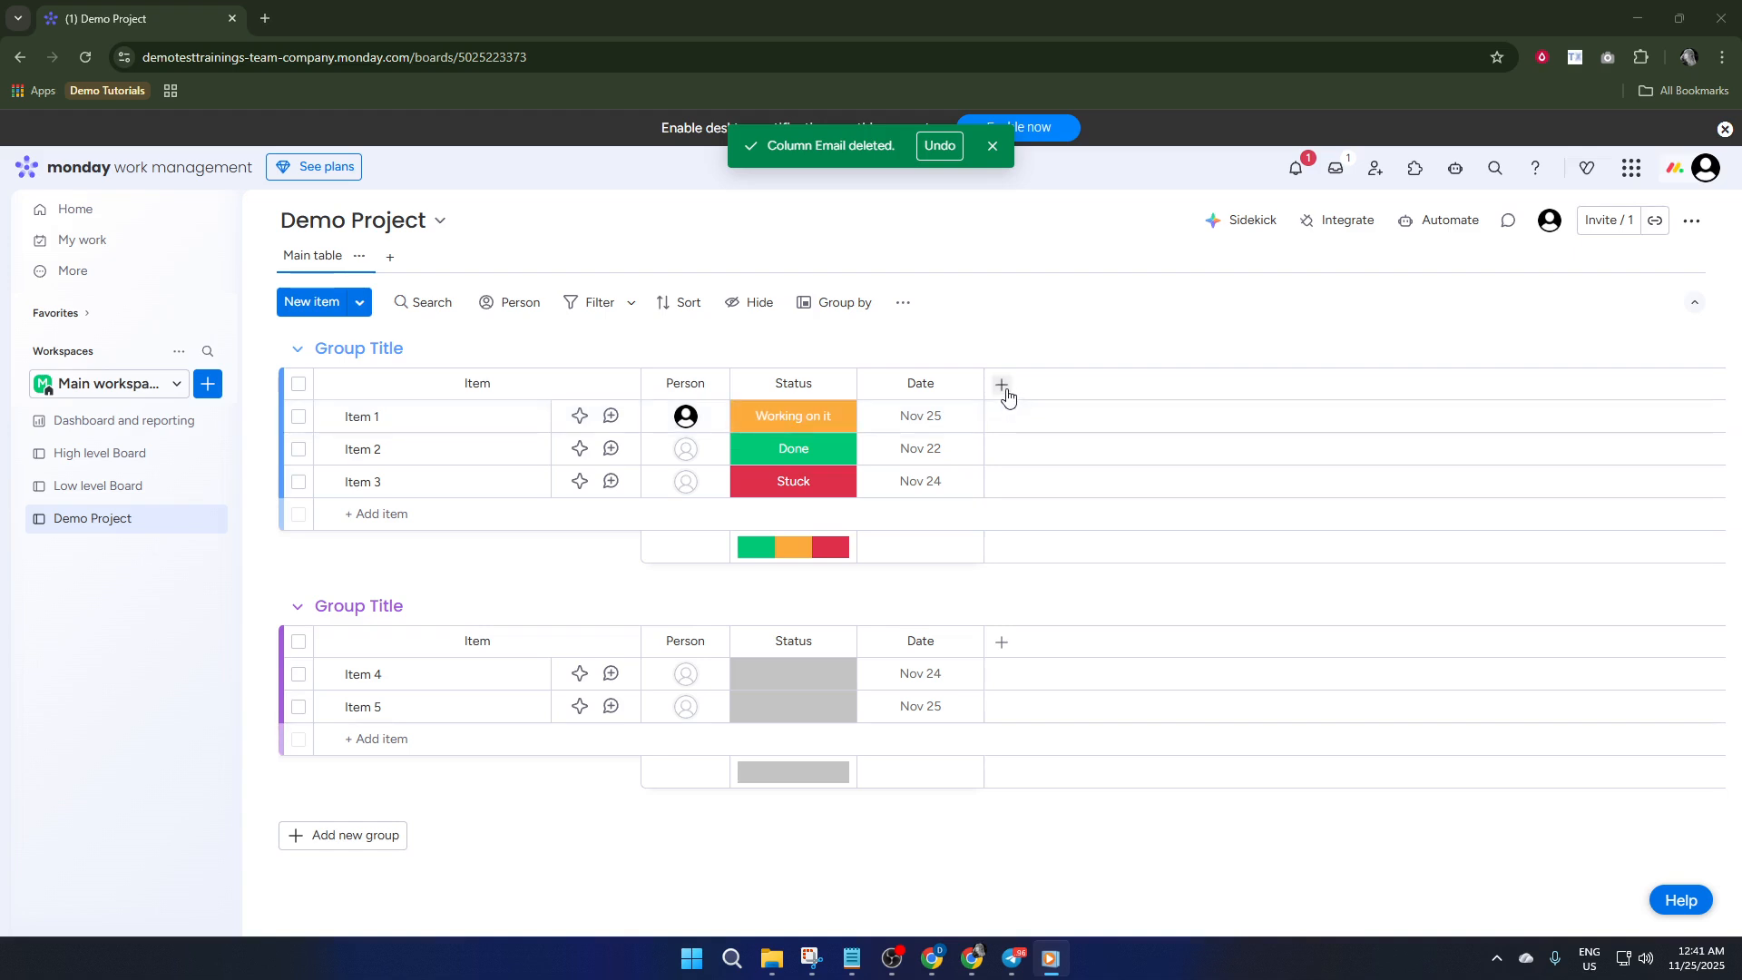
Add an Email column to the Demo Project board after the Date column
{"action": "left_click", "coordinate": [1003, 385]}
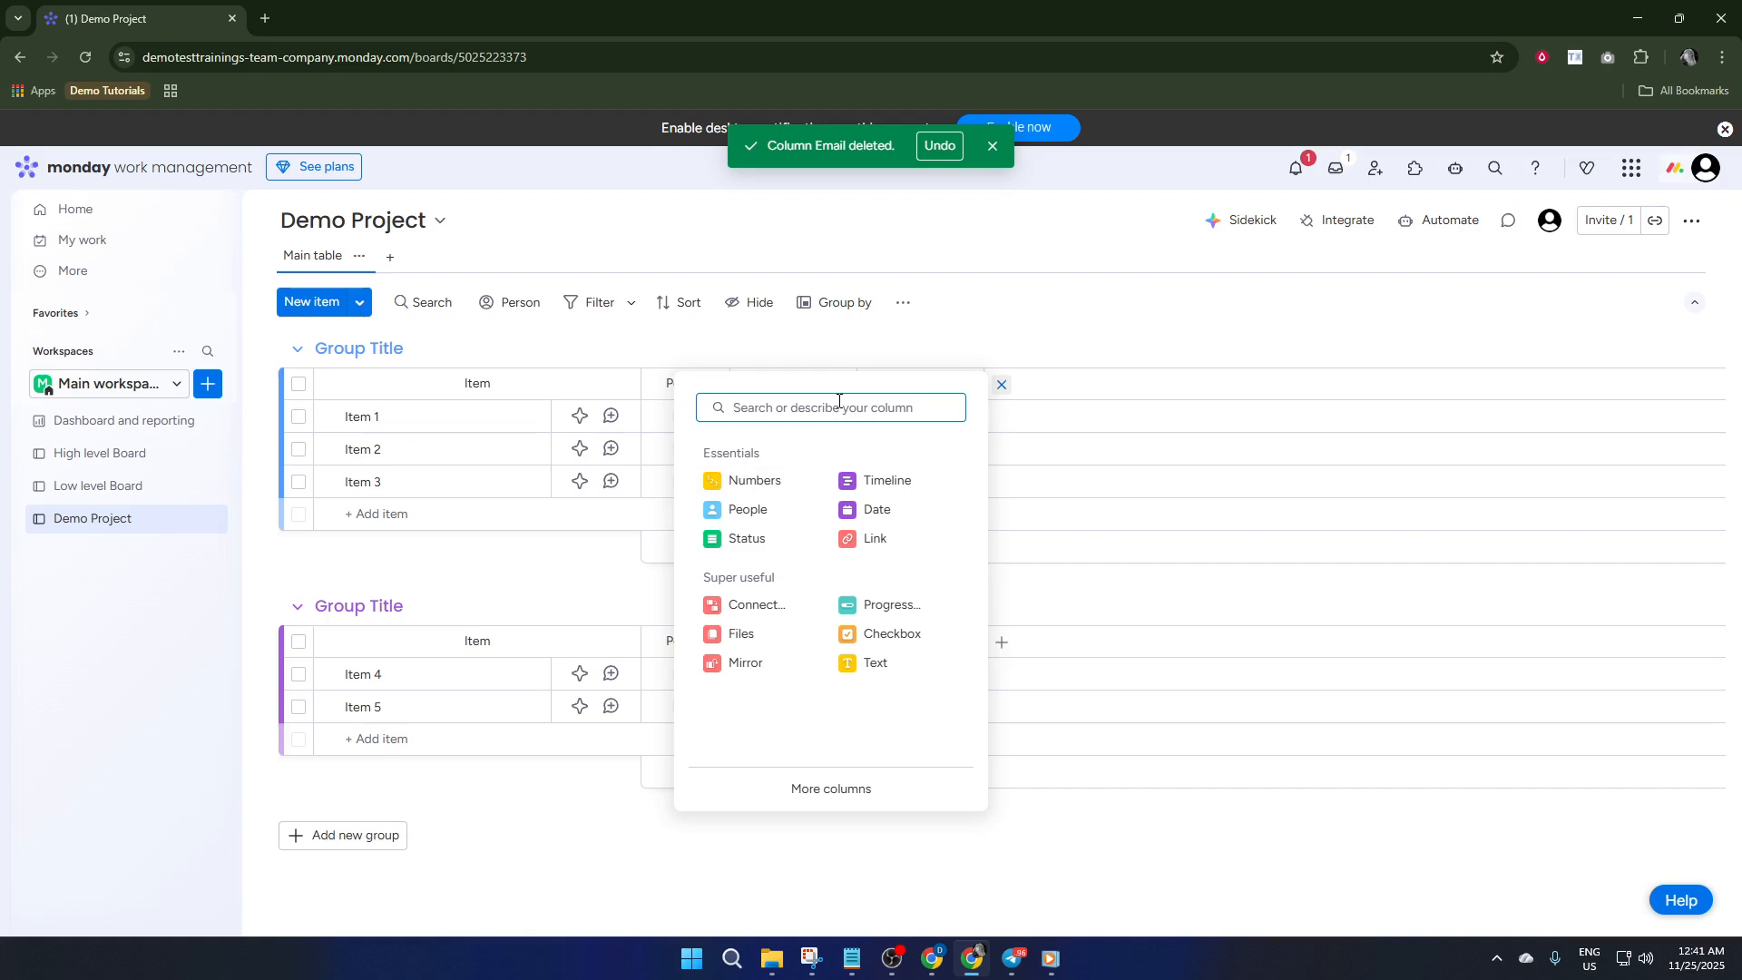
{"action": "type", "text": "email"}
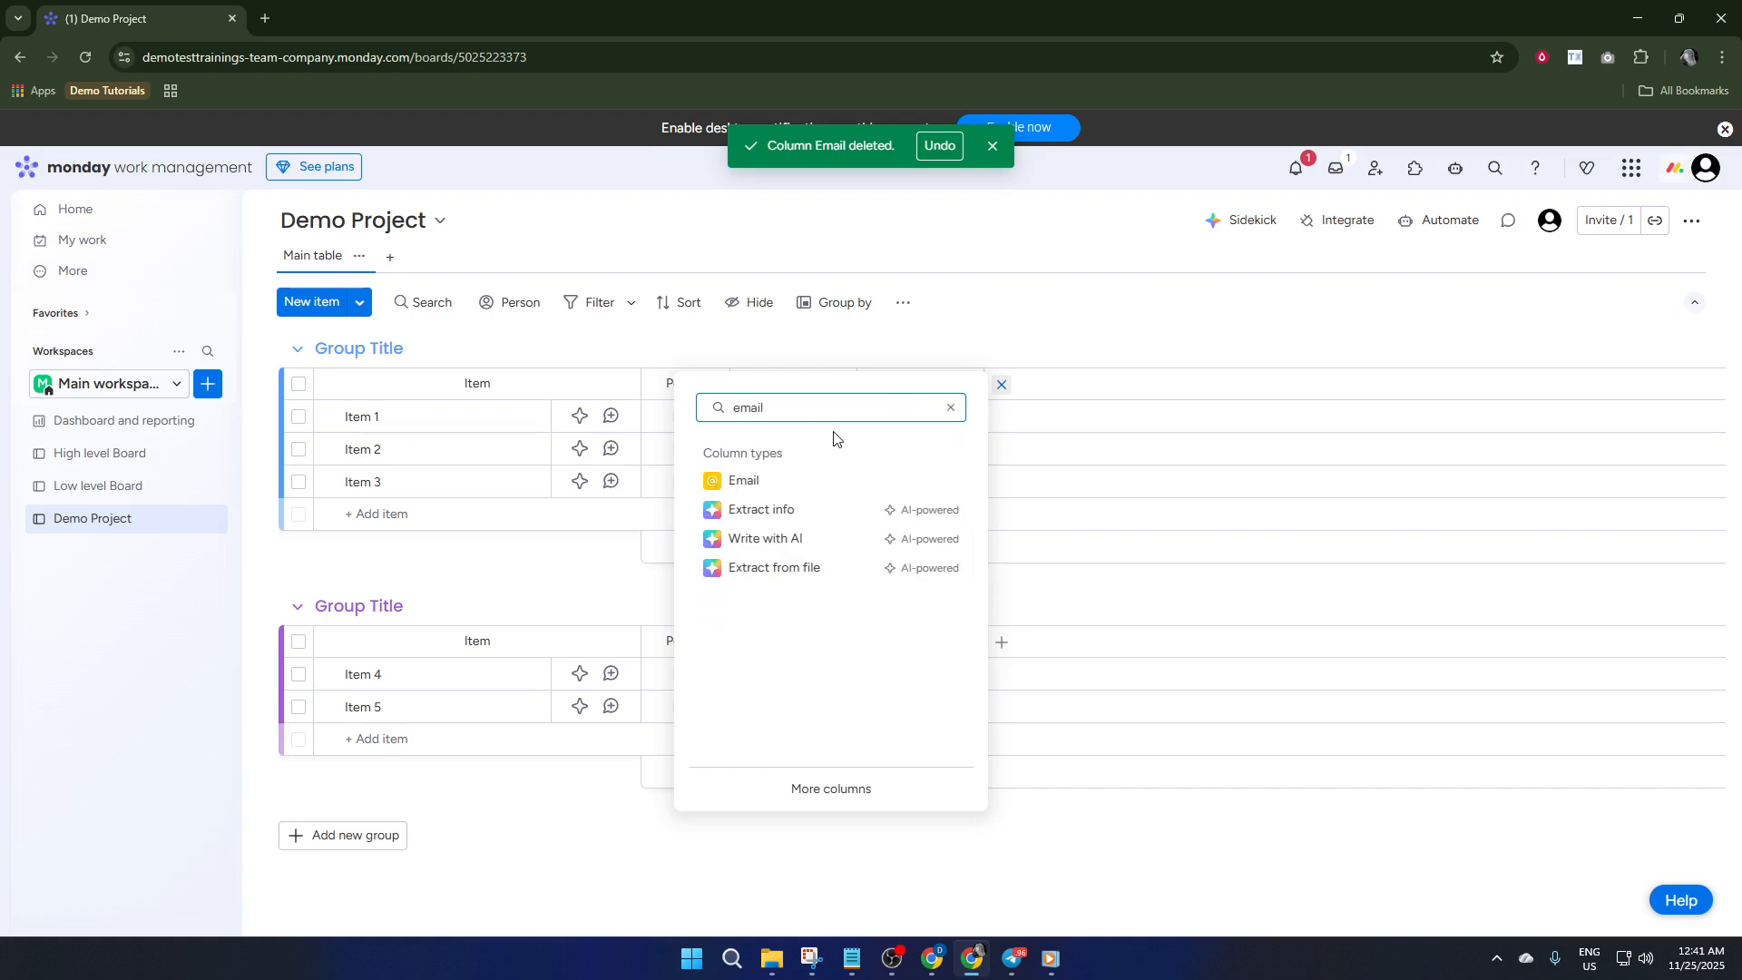
{"action": "left_click", "coordinate": [803, 481]}
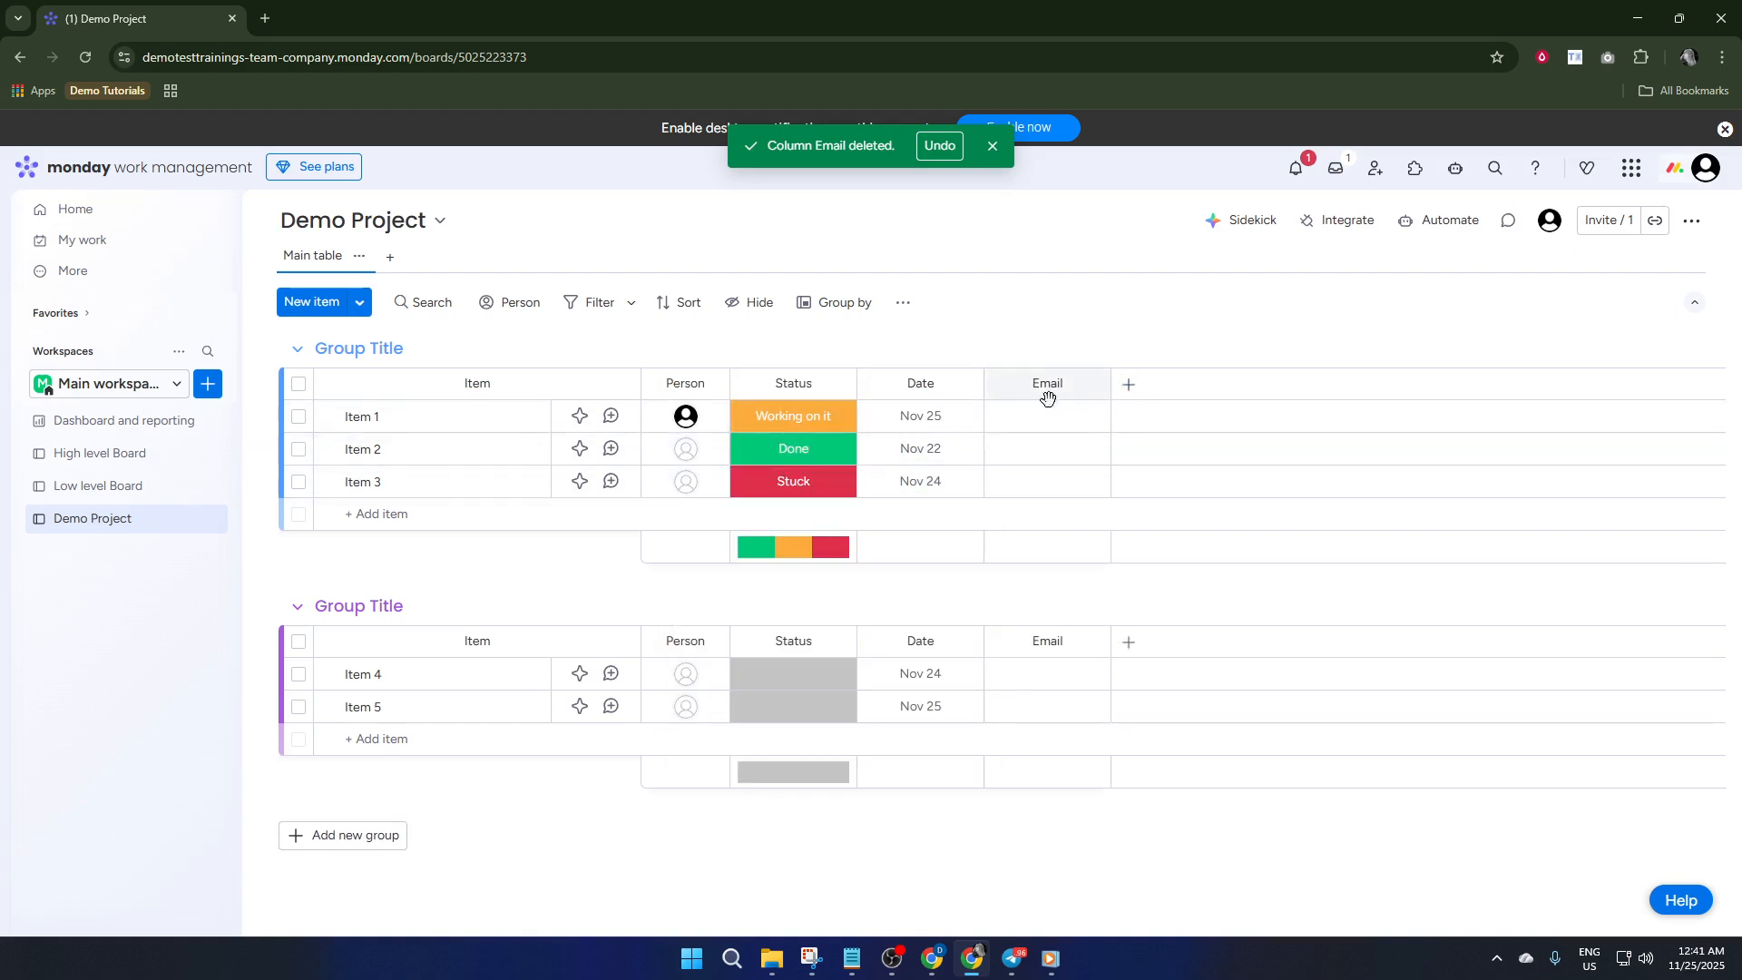
Enter the contact's e-mail address in the Email column for Item 1
{"action": "left_click", "coordinate": [1043, 417]}
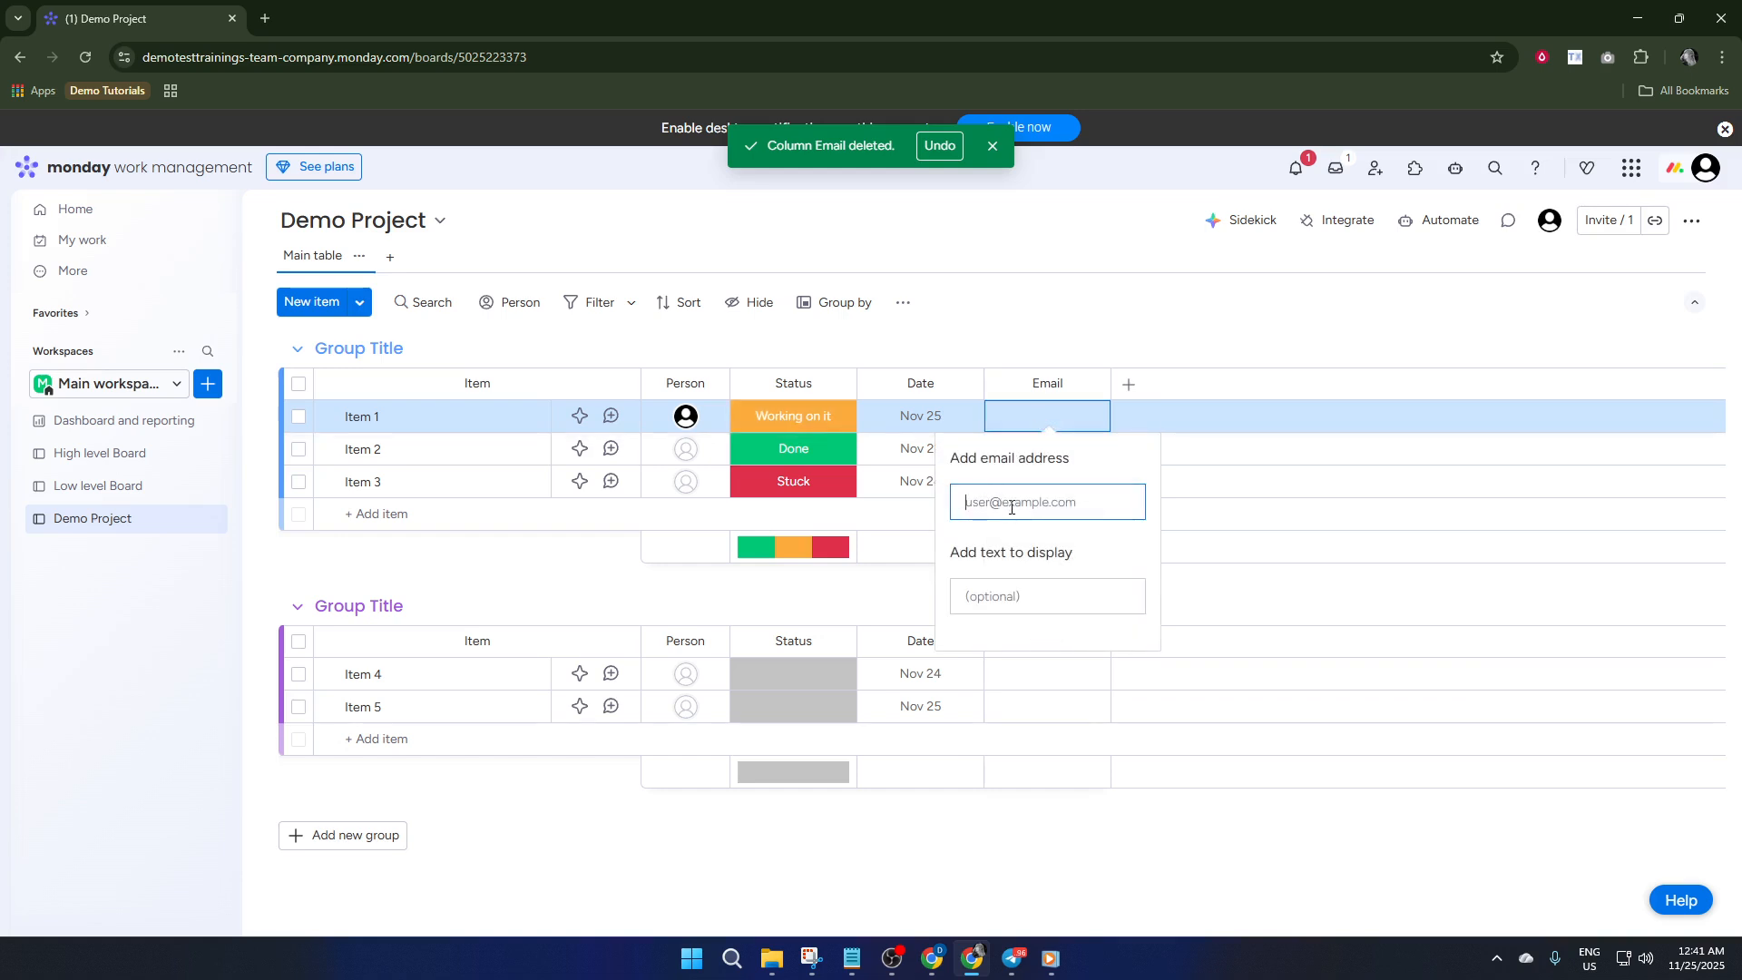
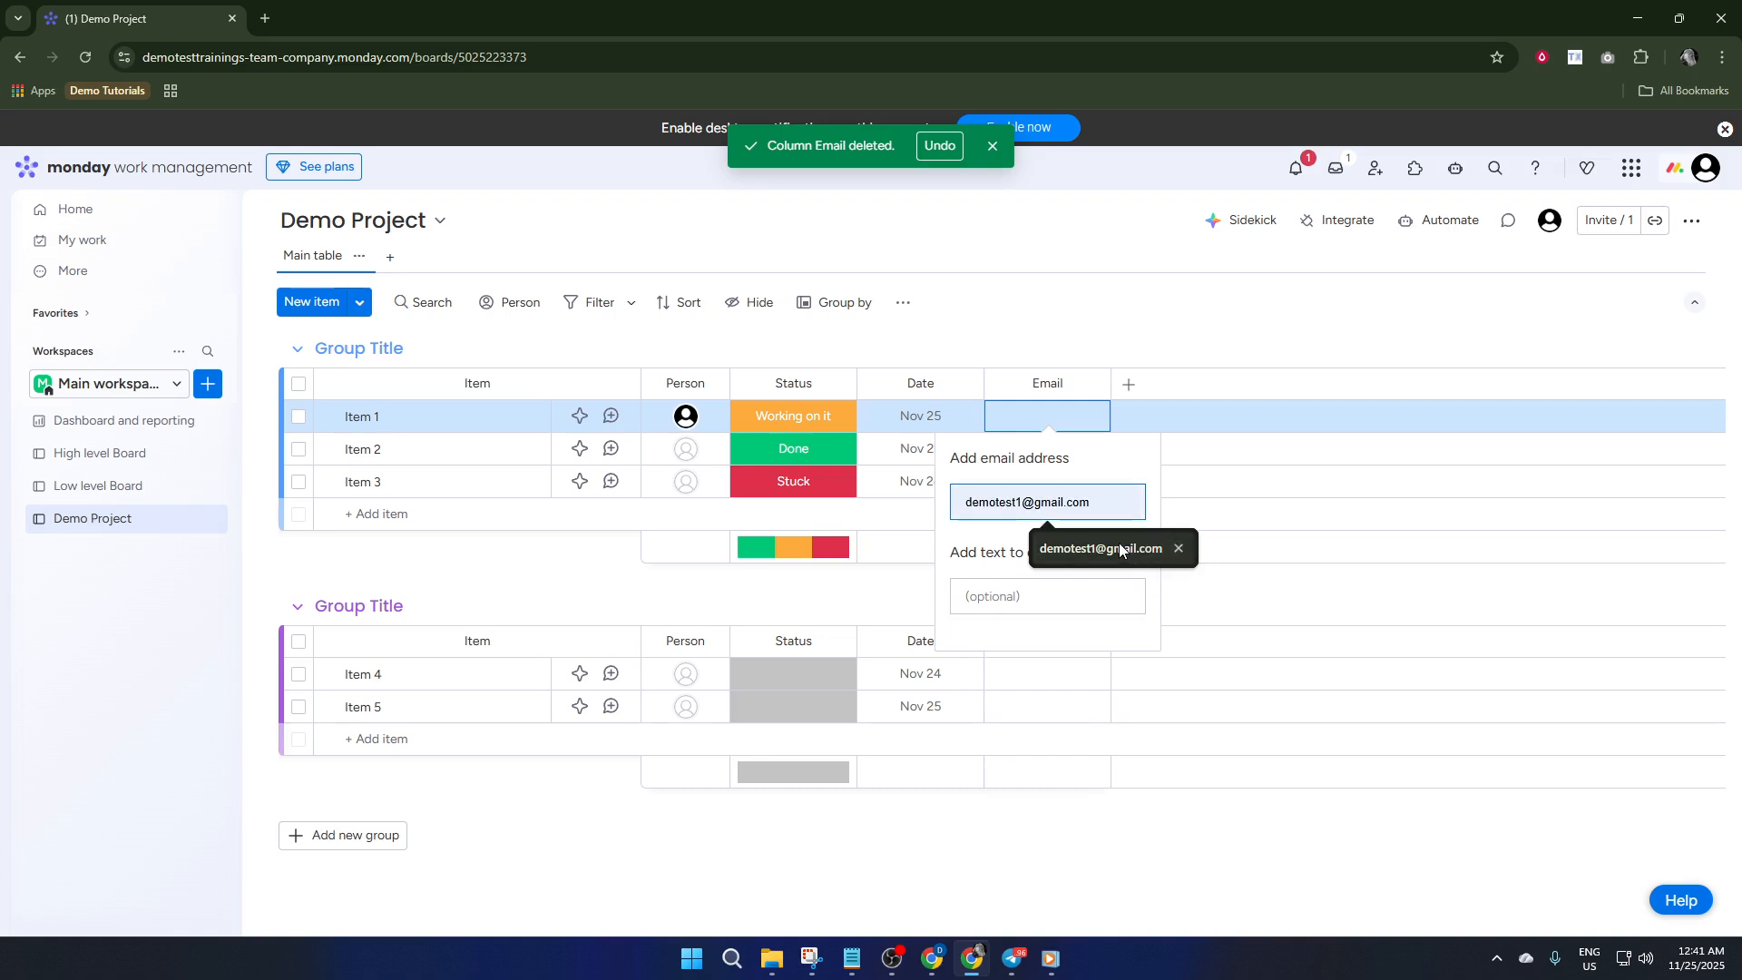
{"action": "left_click", "coordinate": [1123, 548]}
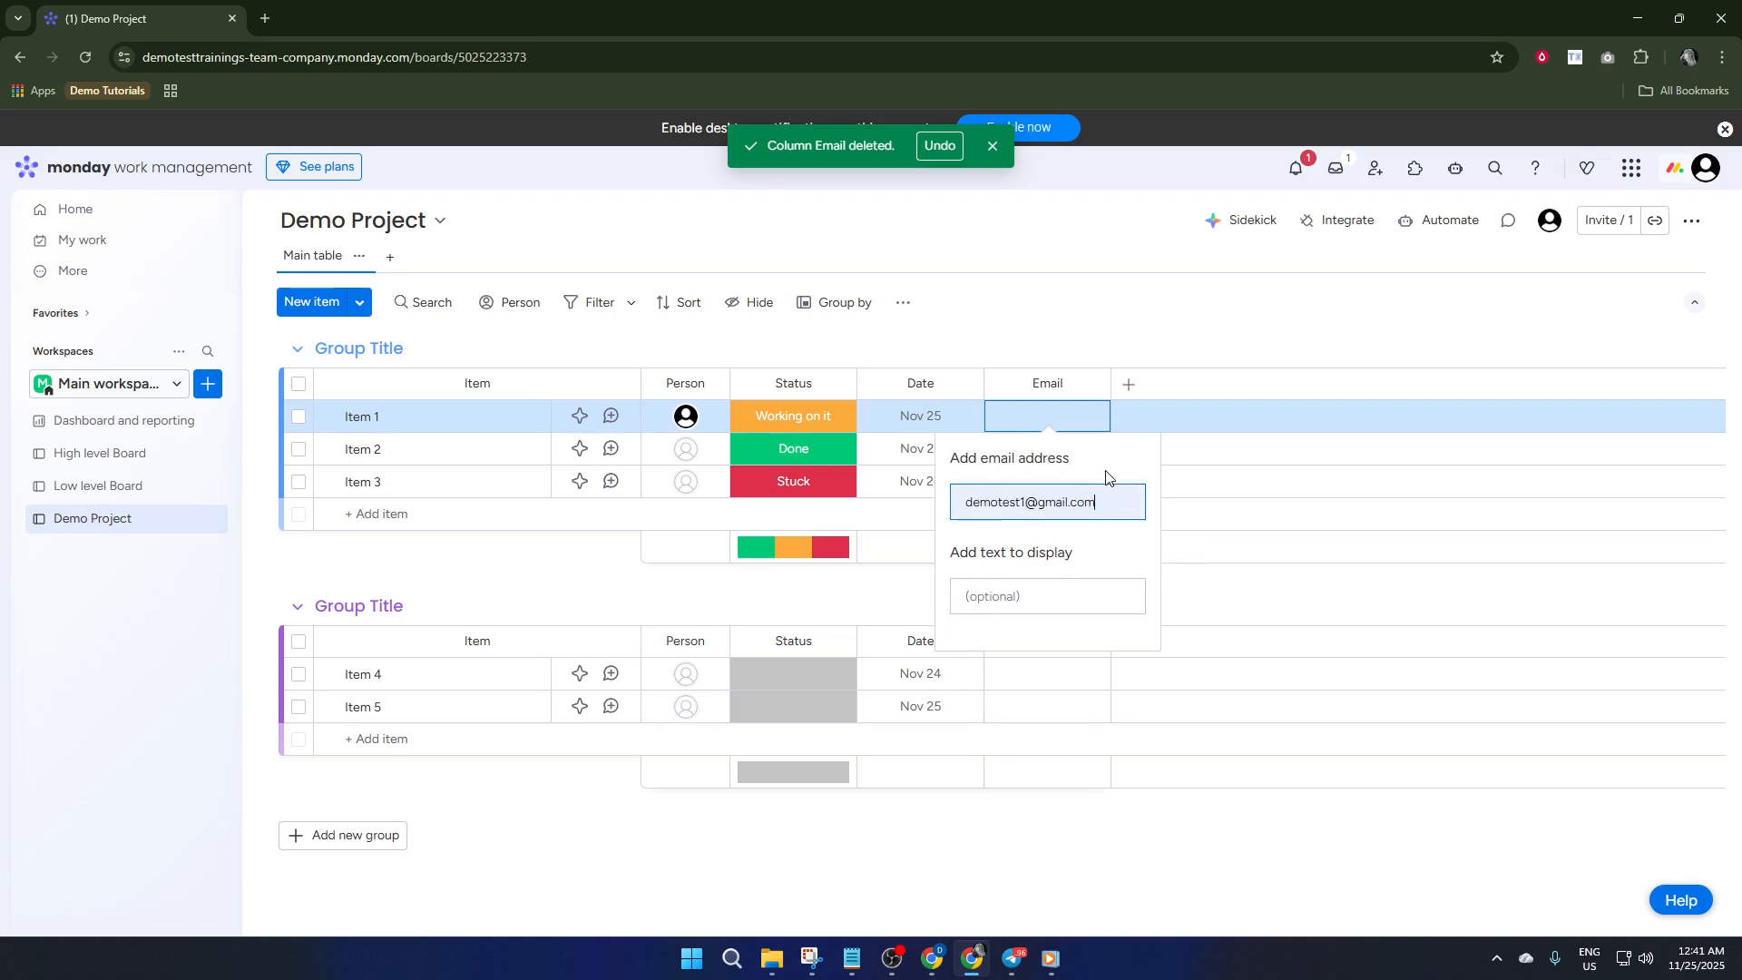
{"action": "key", "text": "Return"}
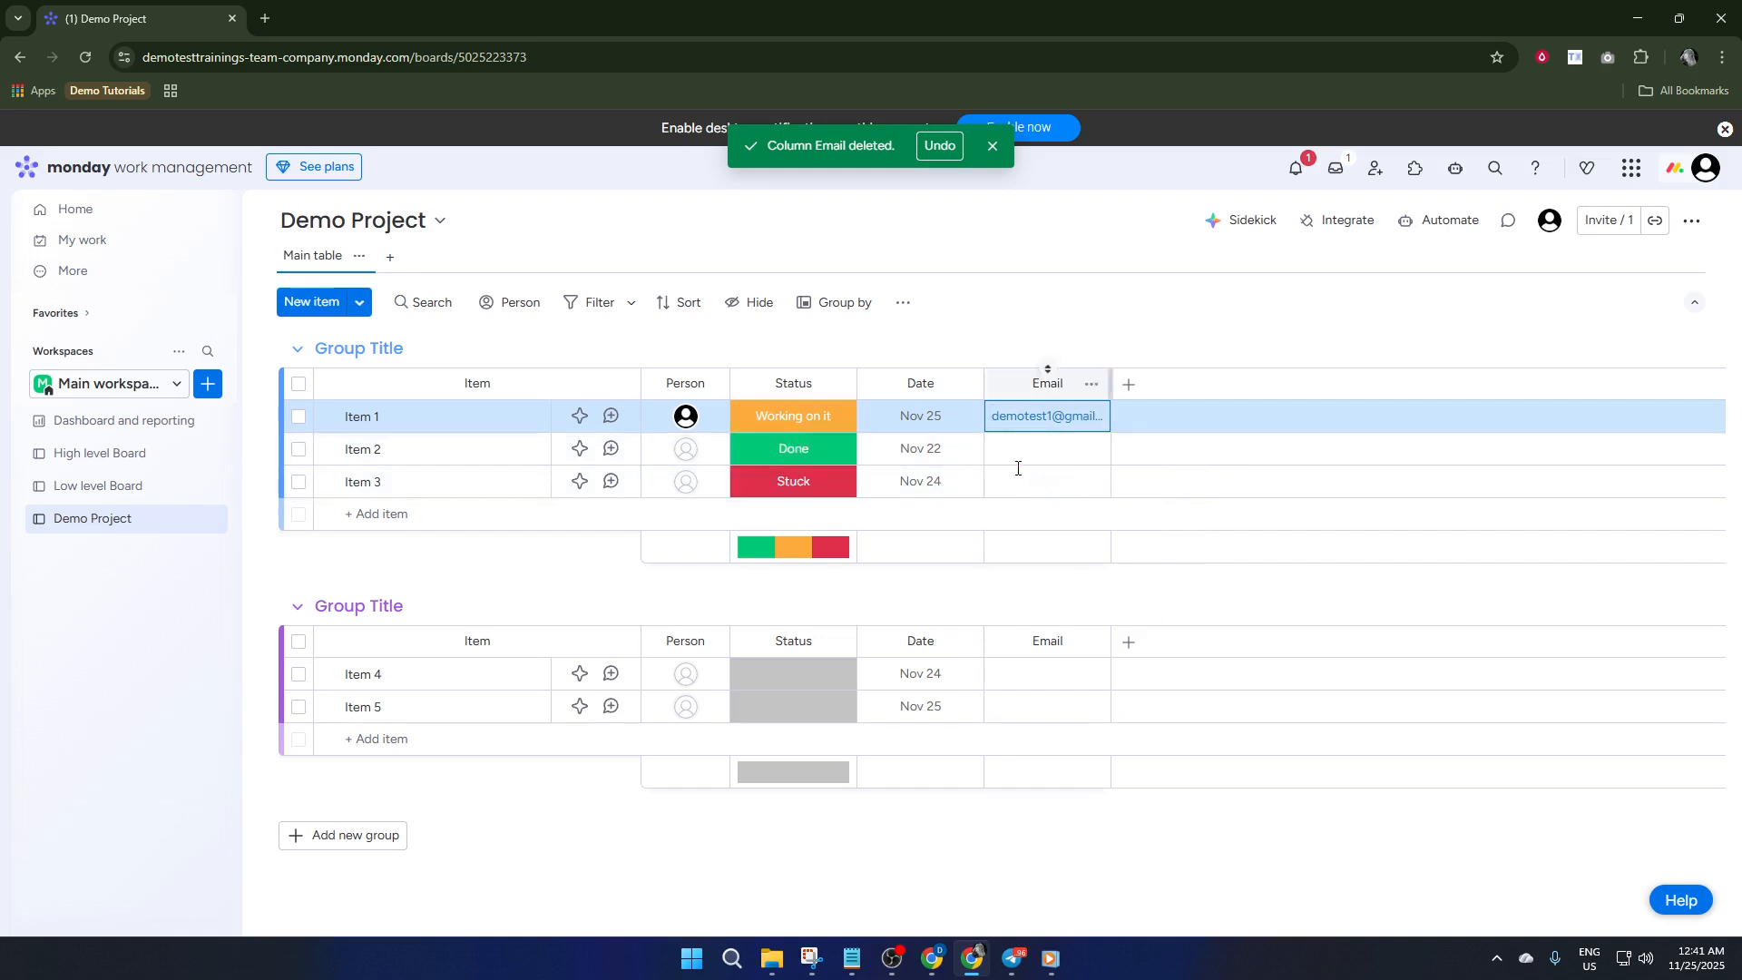
{"action": "left_click", "coordinate": [1223, 440]}
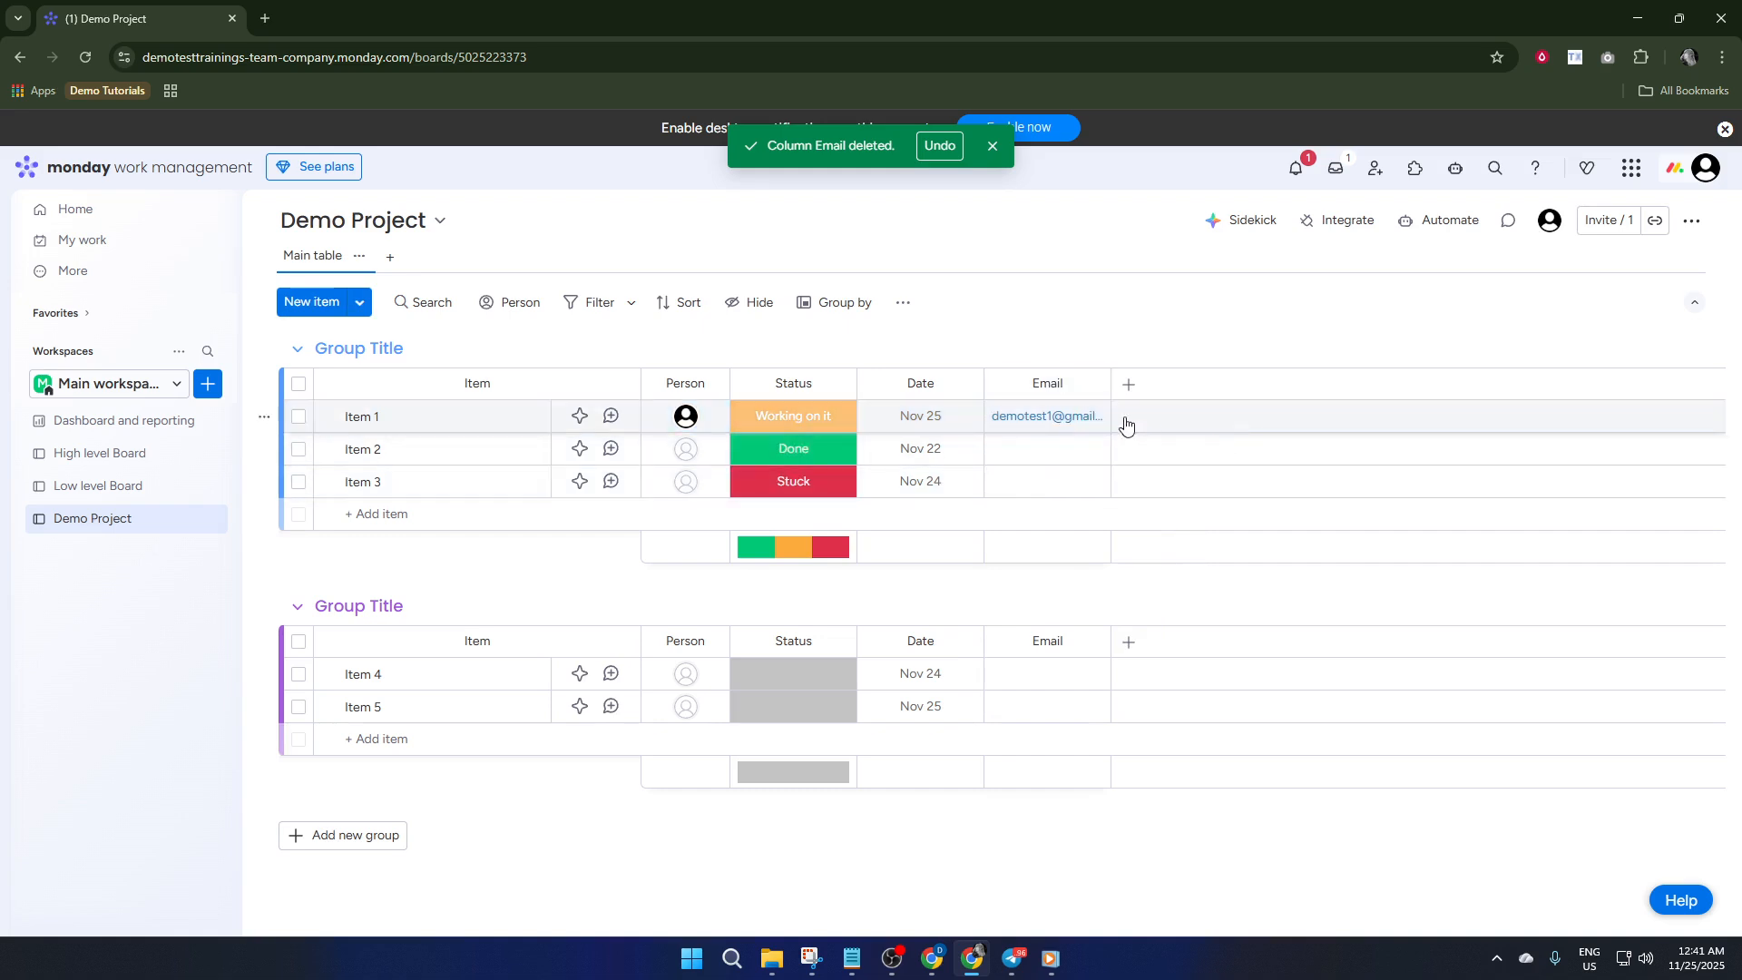
Start a board automation from the Gmail template that sends an email to someone when status changes to something
{"action": "left_click", "coordinate": [1461, 226]}
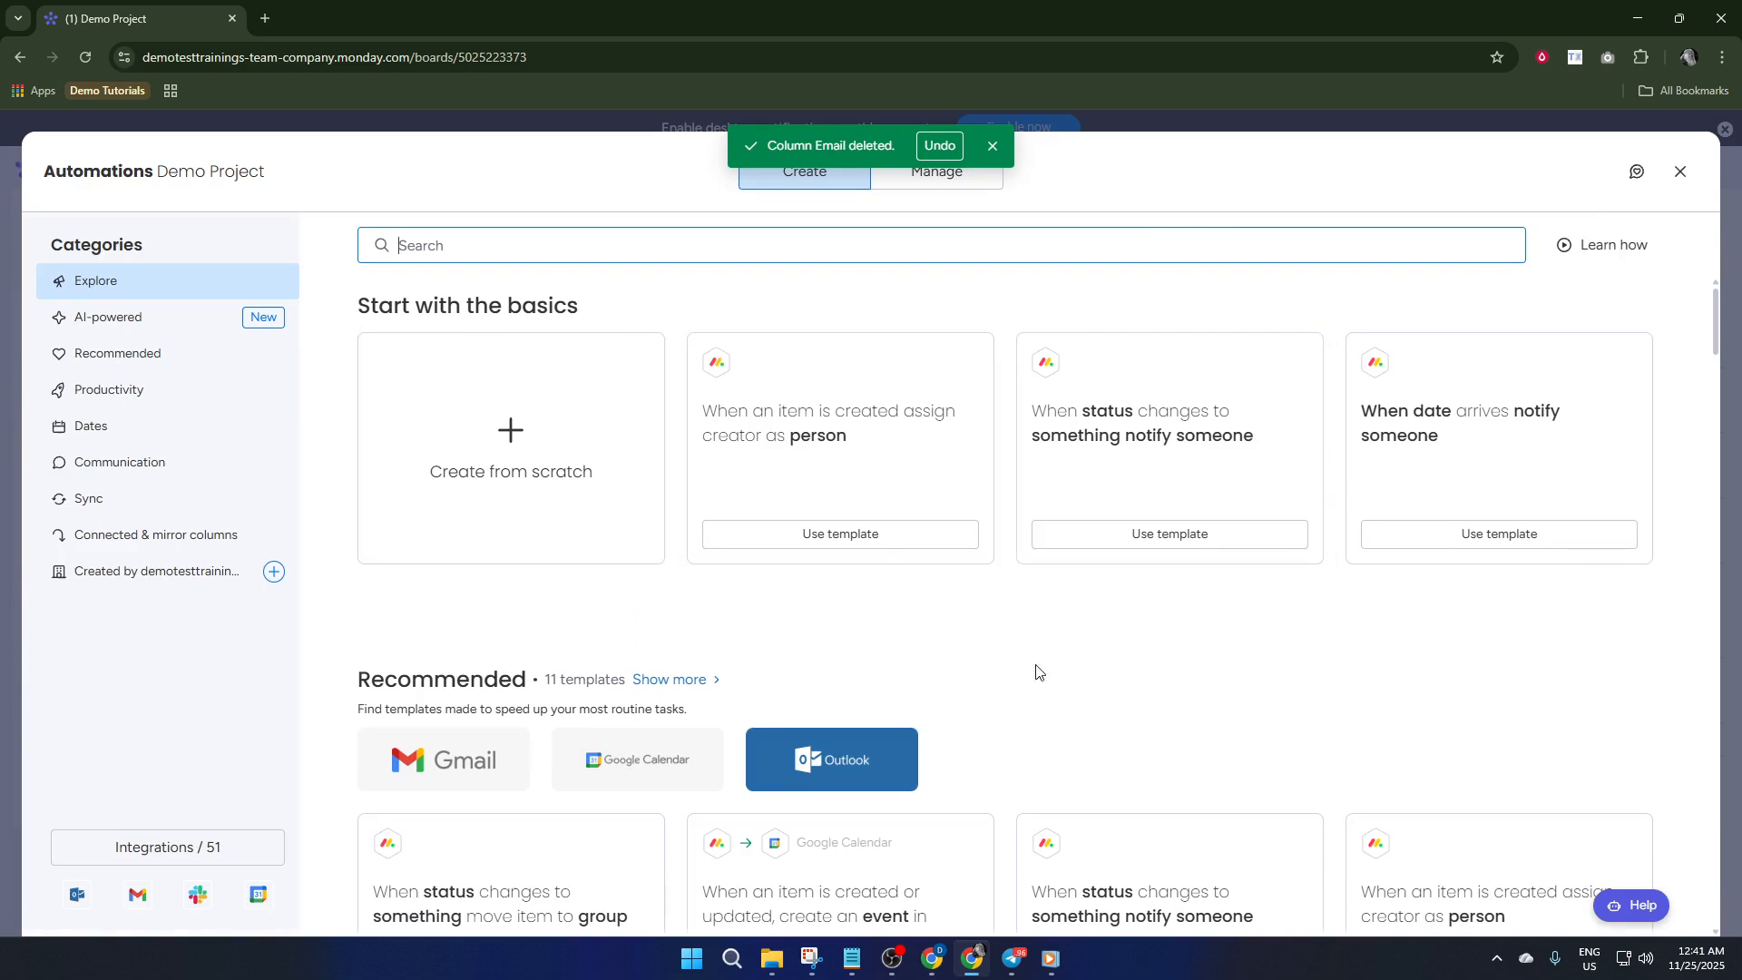
{"action": "scroll", "coordinate": [547, 657], "scroll_direction": "down", "scroll_amount": 2}
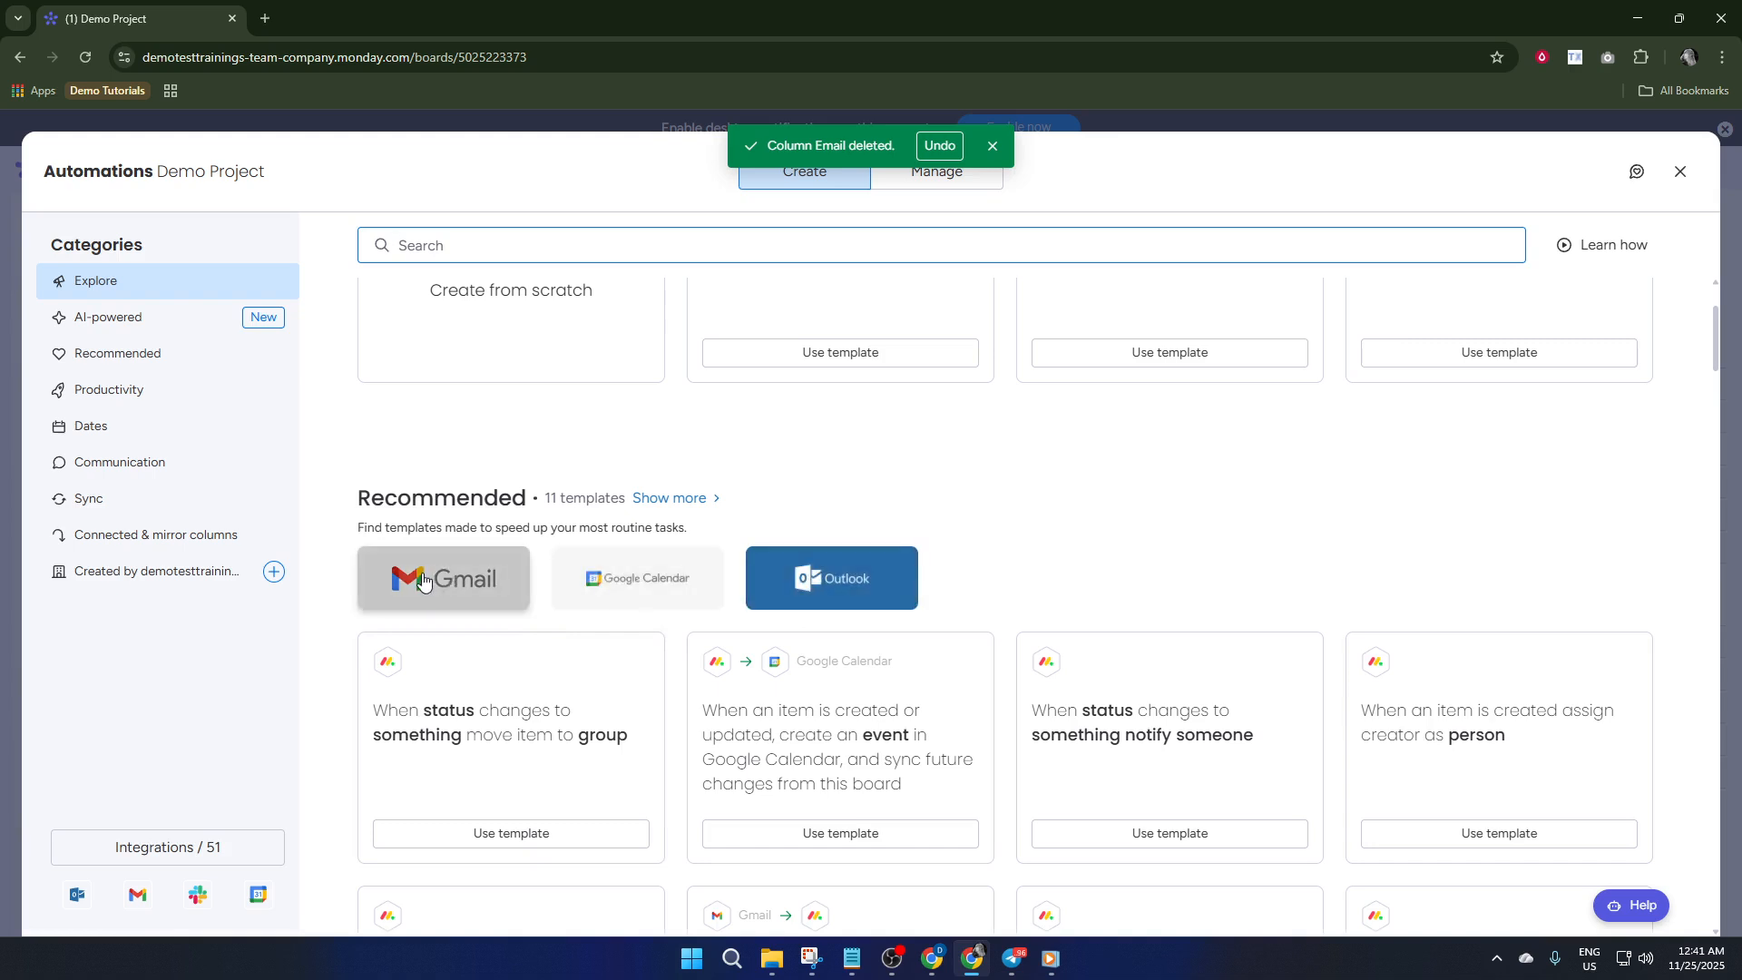
{"action": "left_click", "coordinate": [505, 579]}
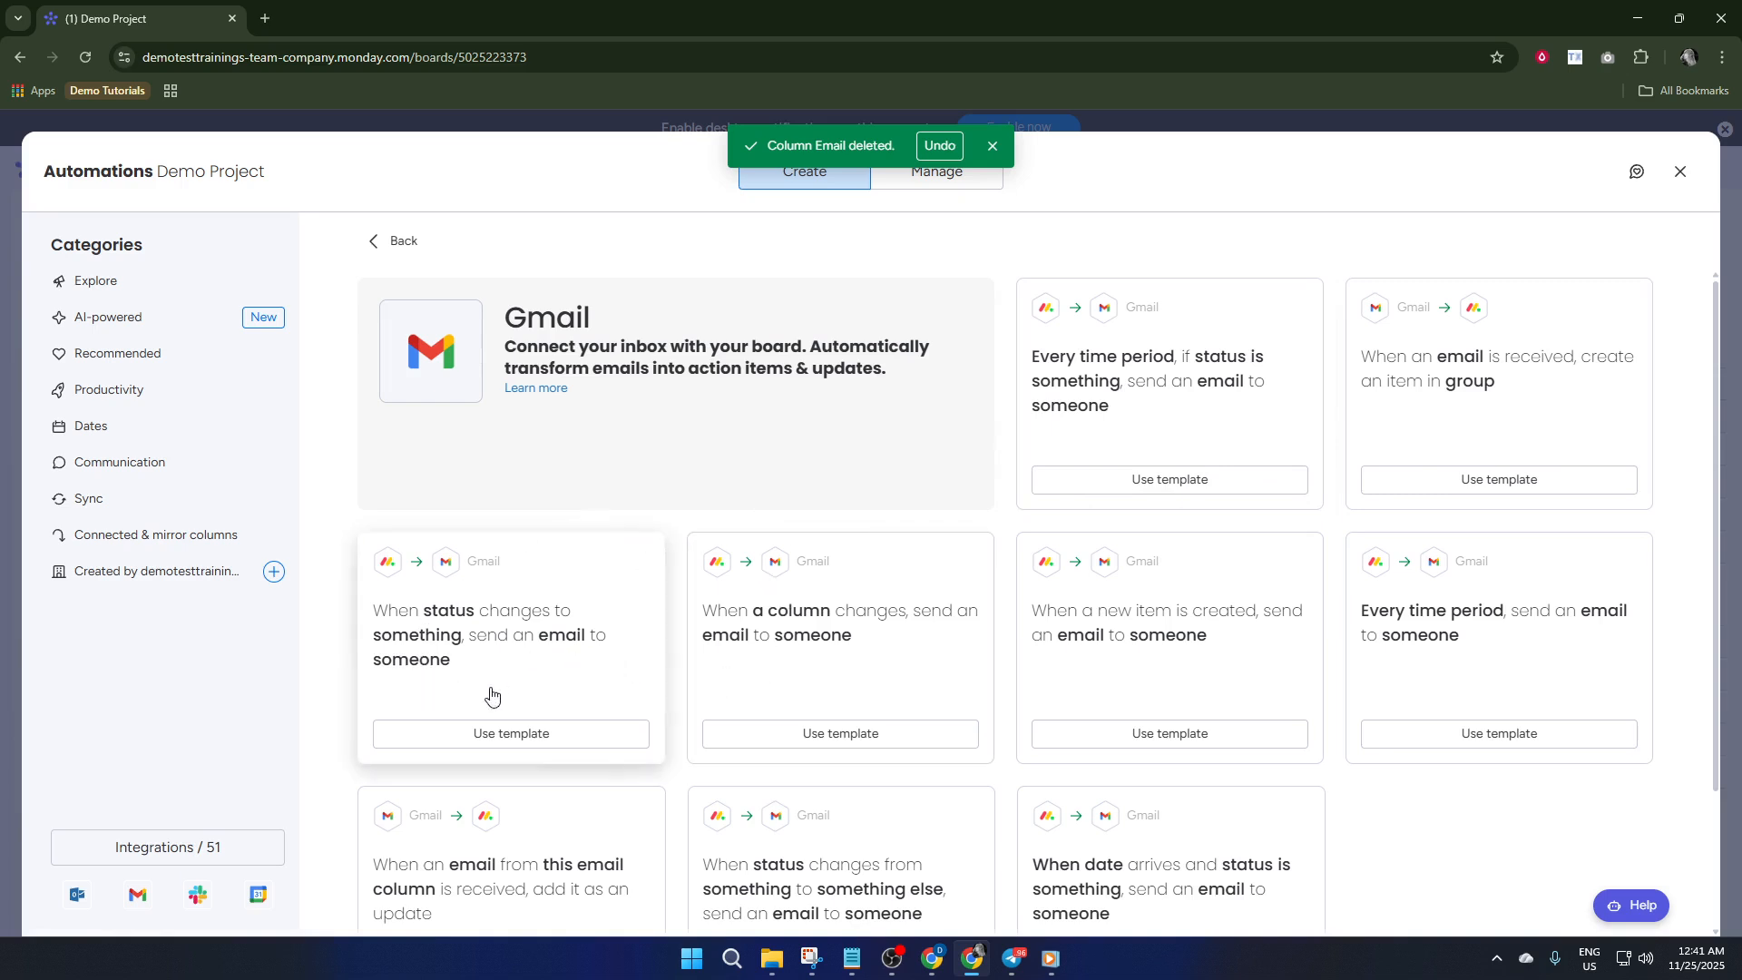
{"action": "left_click", "coordinate": [603, 731]}
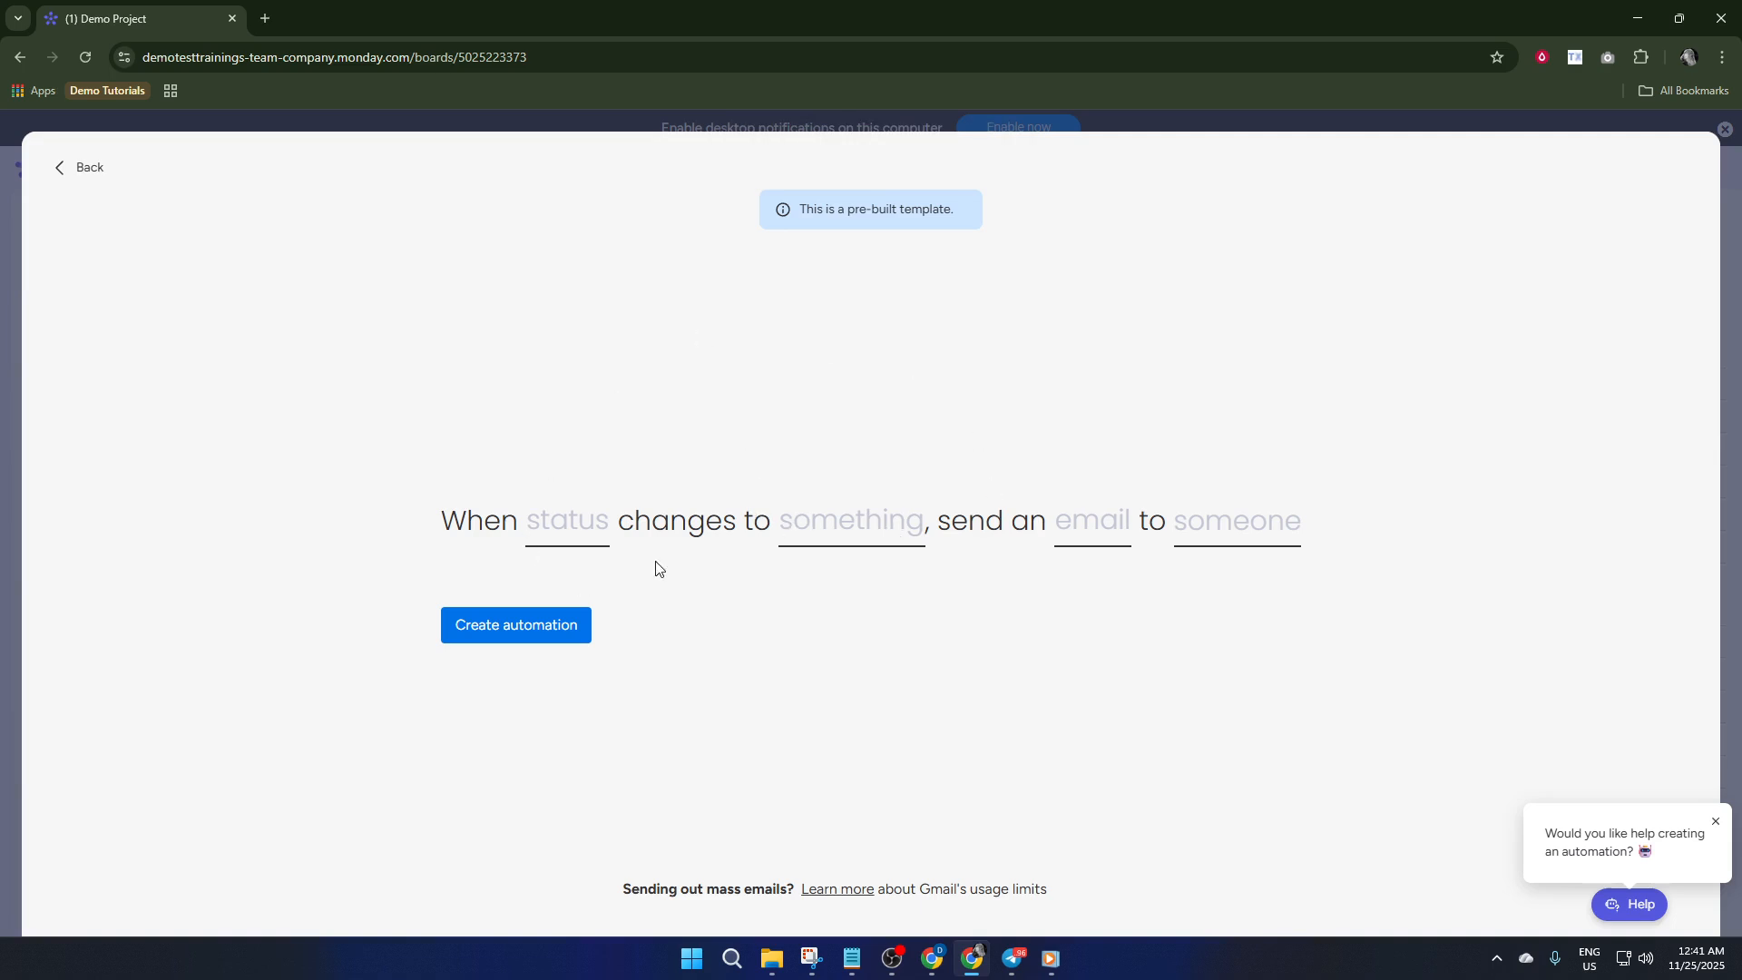
Set the automation trigger to fire when the Status column changes to Done
{"action": "left_click", "coordinate": [569, 542]}
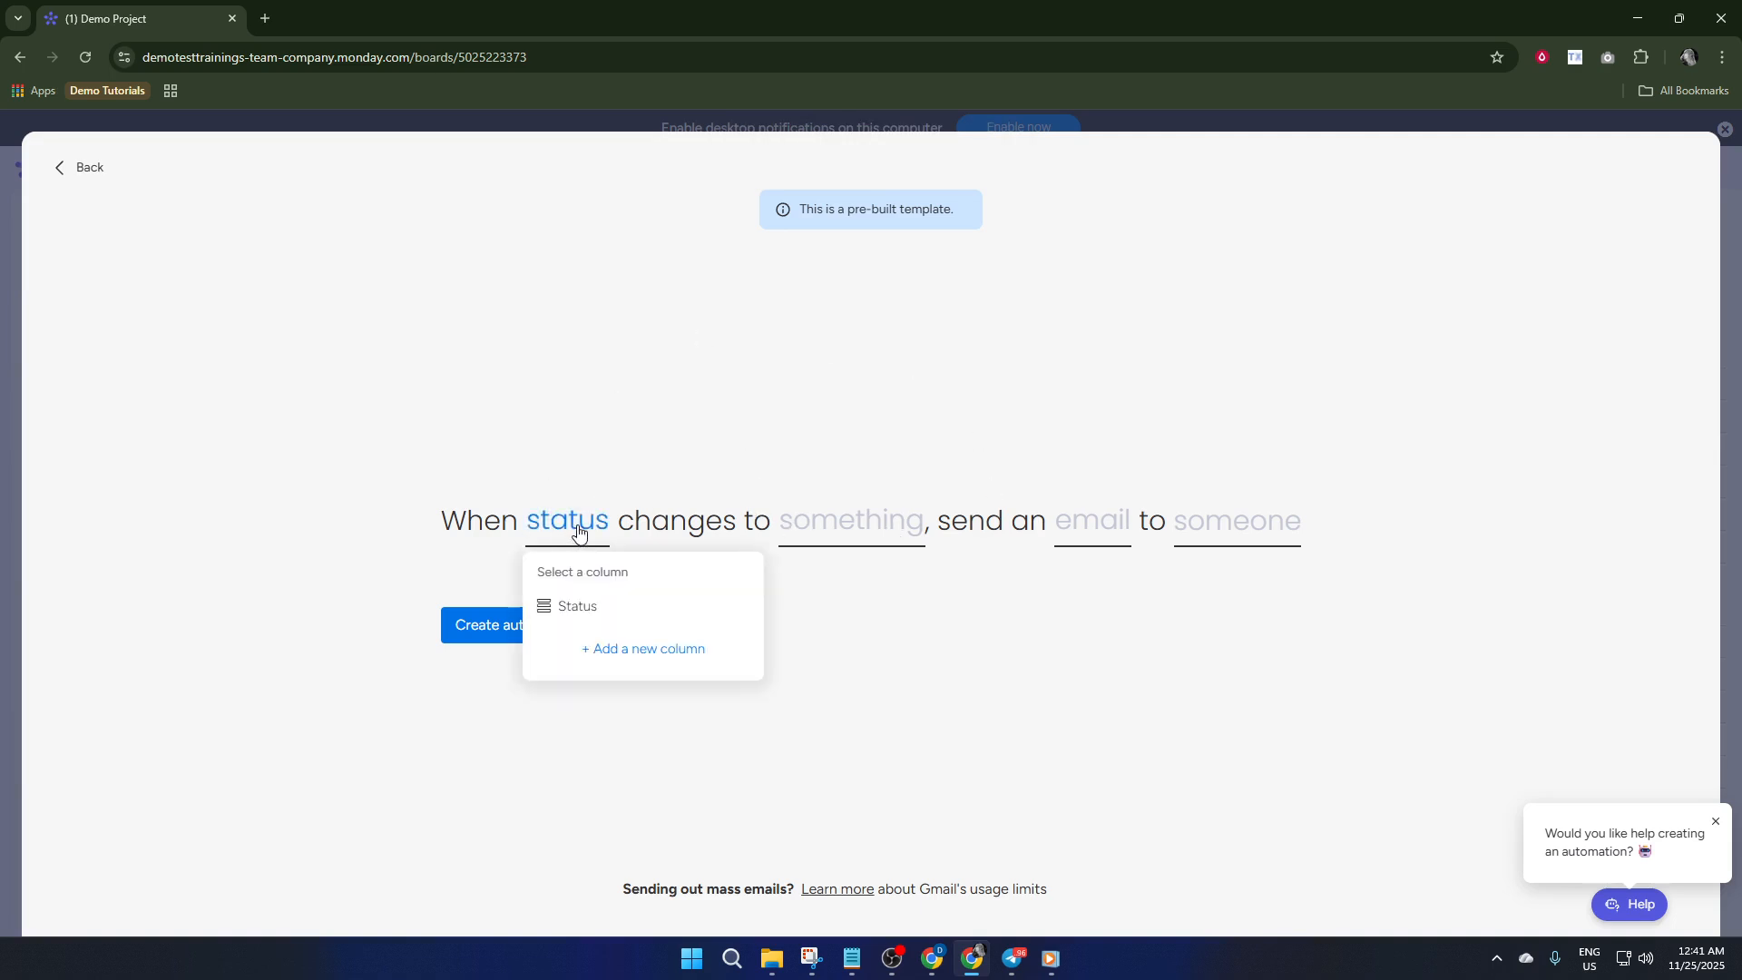
{"action": "left_click", "coordinate": [599, 608]}
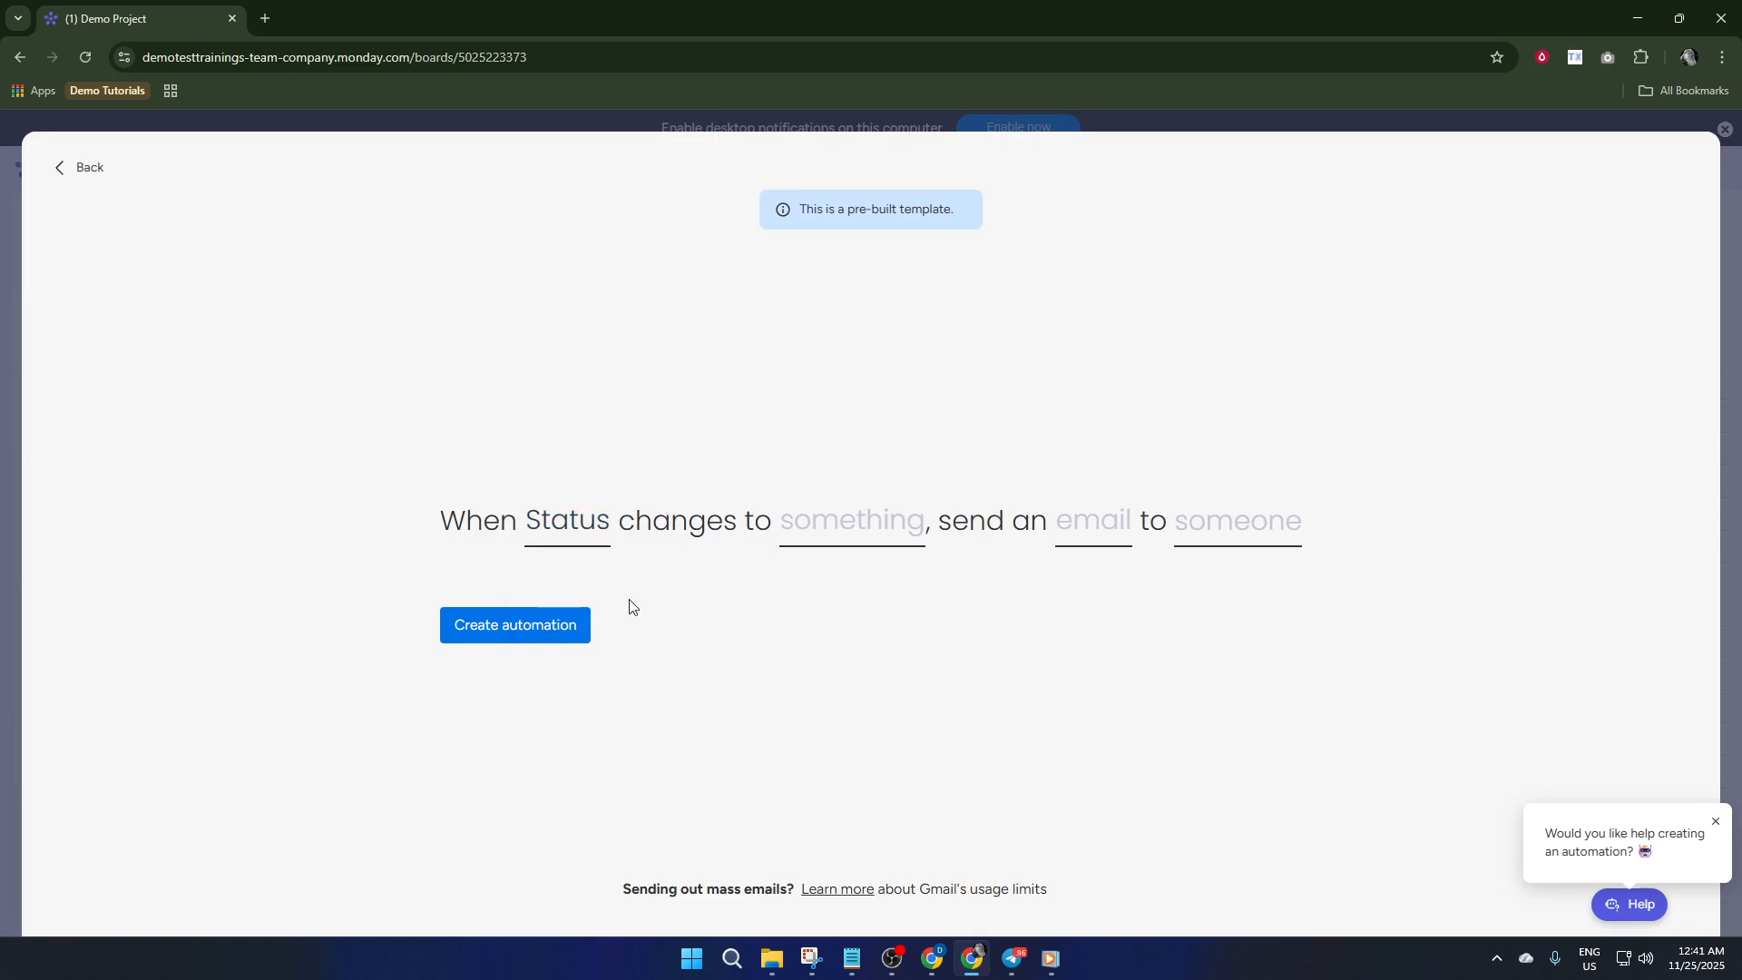
{"action": "left_click", "coordinate": [908, 525]}
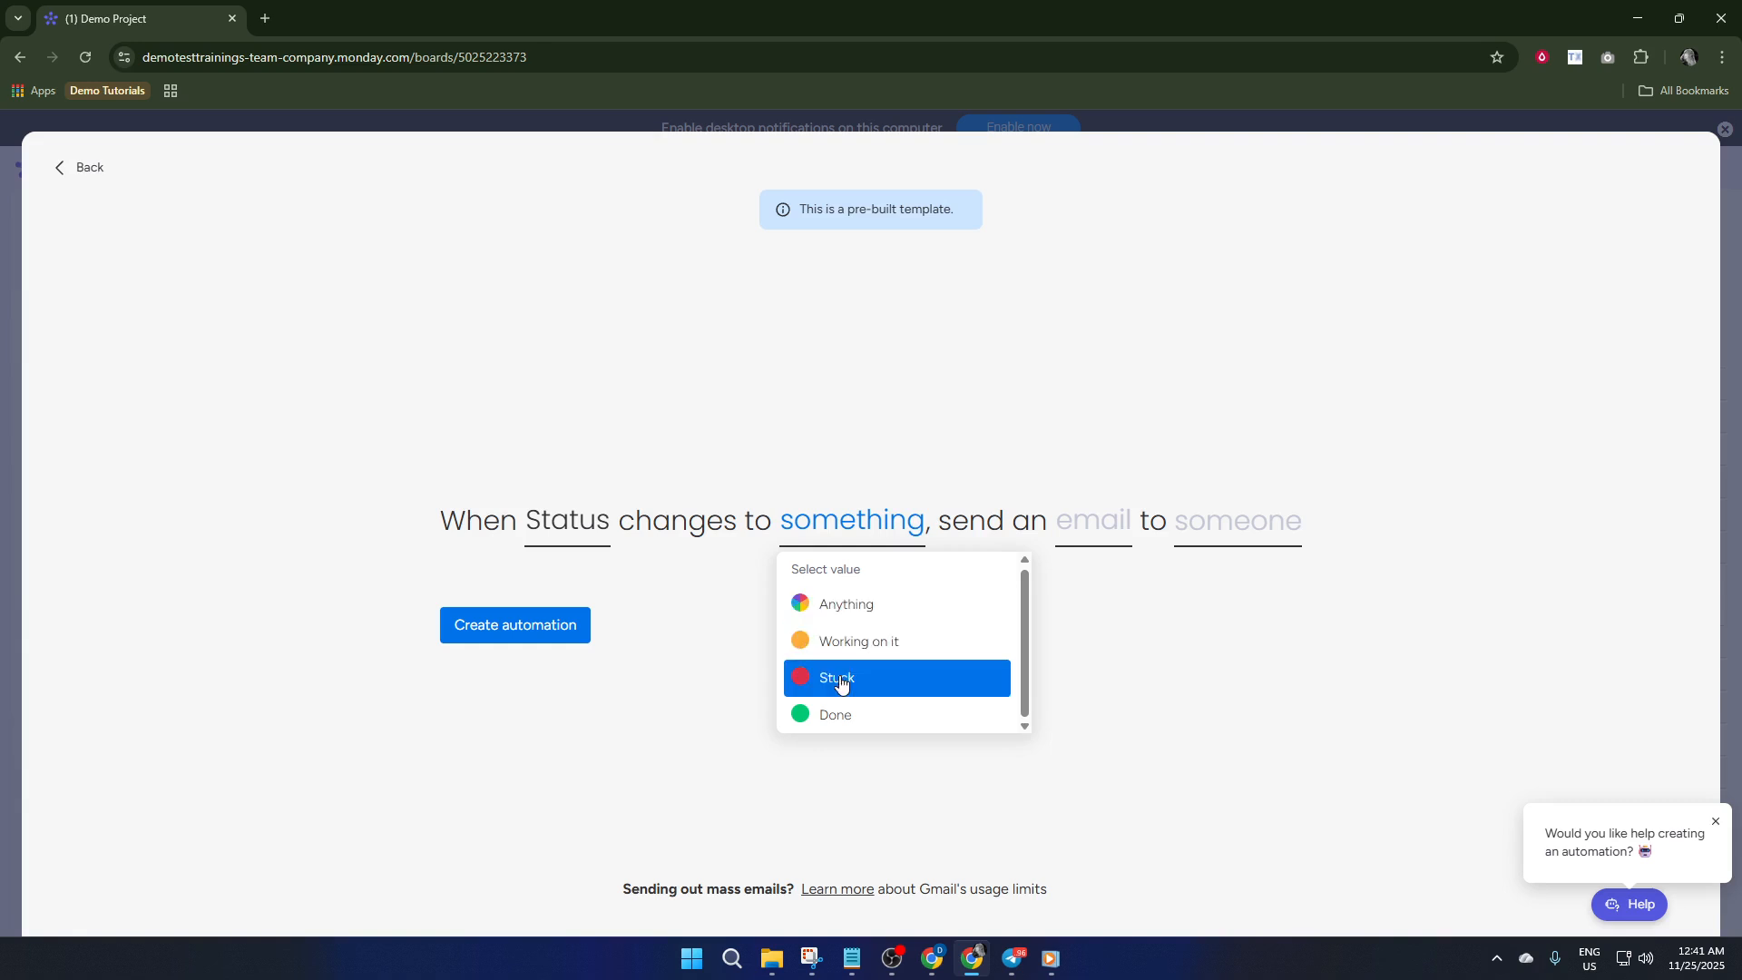
{"action": "left_click", "coordinate": [846, 713]}
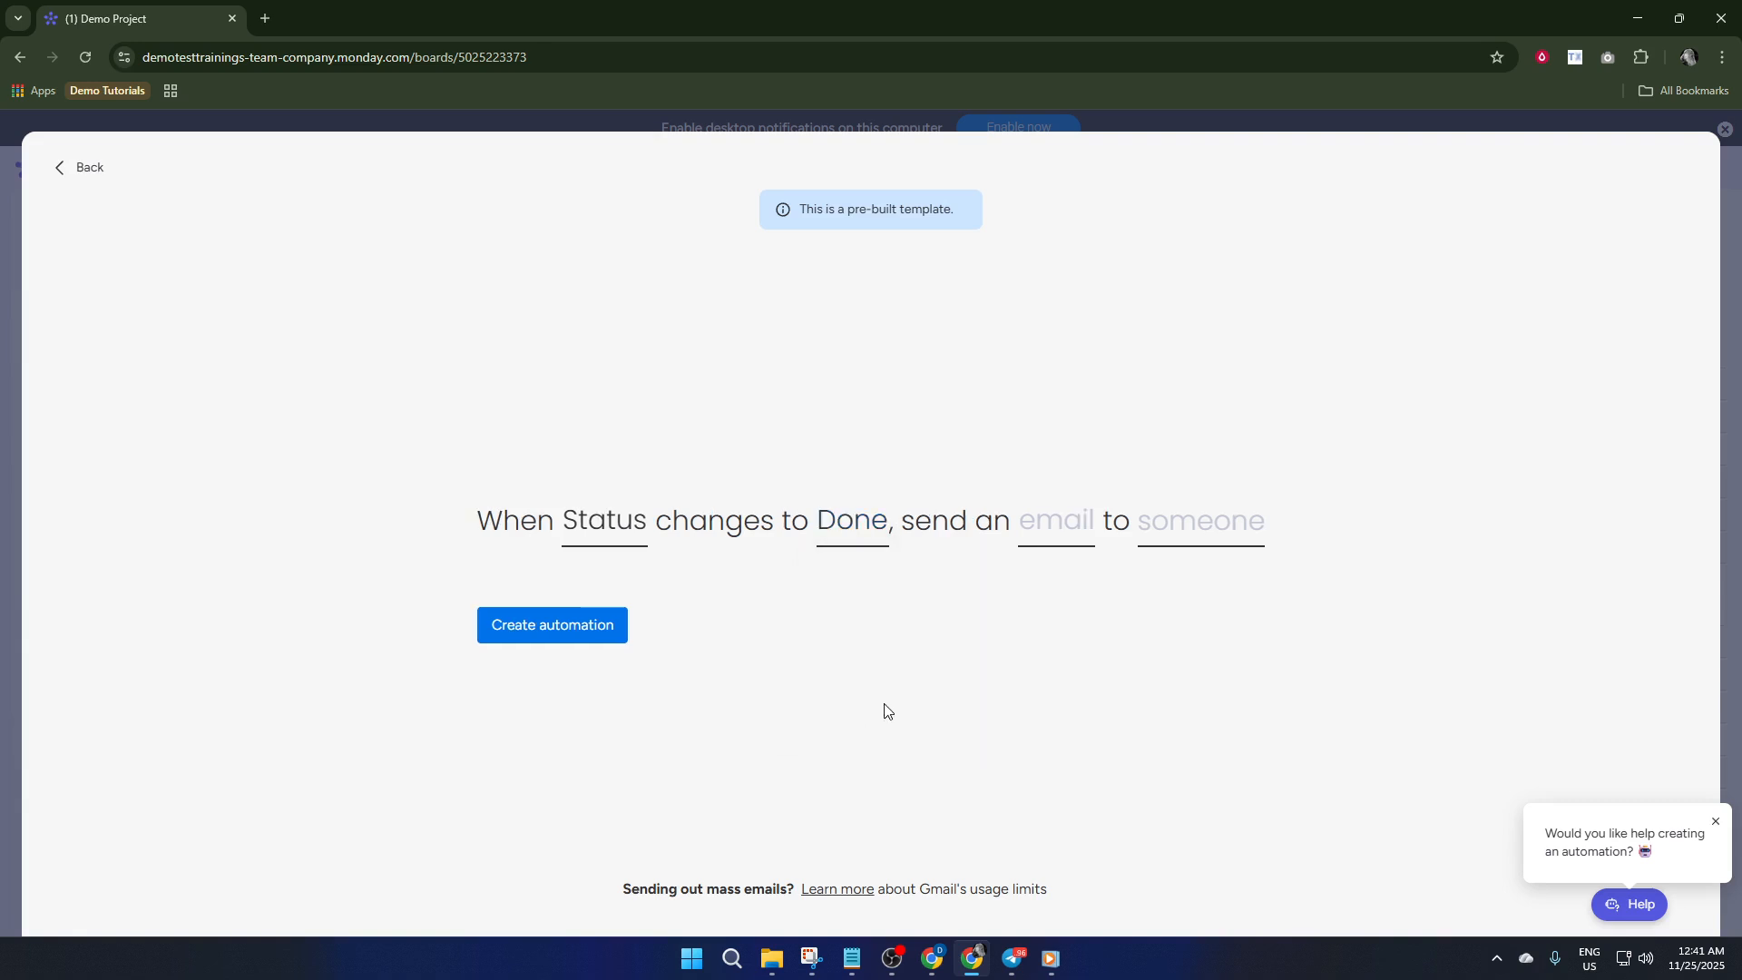
Try to fill the automation email's body with only the board's Email field, leaving the subject empty
{"action": "left_click", "coordinate": [1073, 546]}
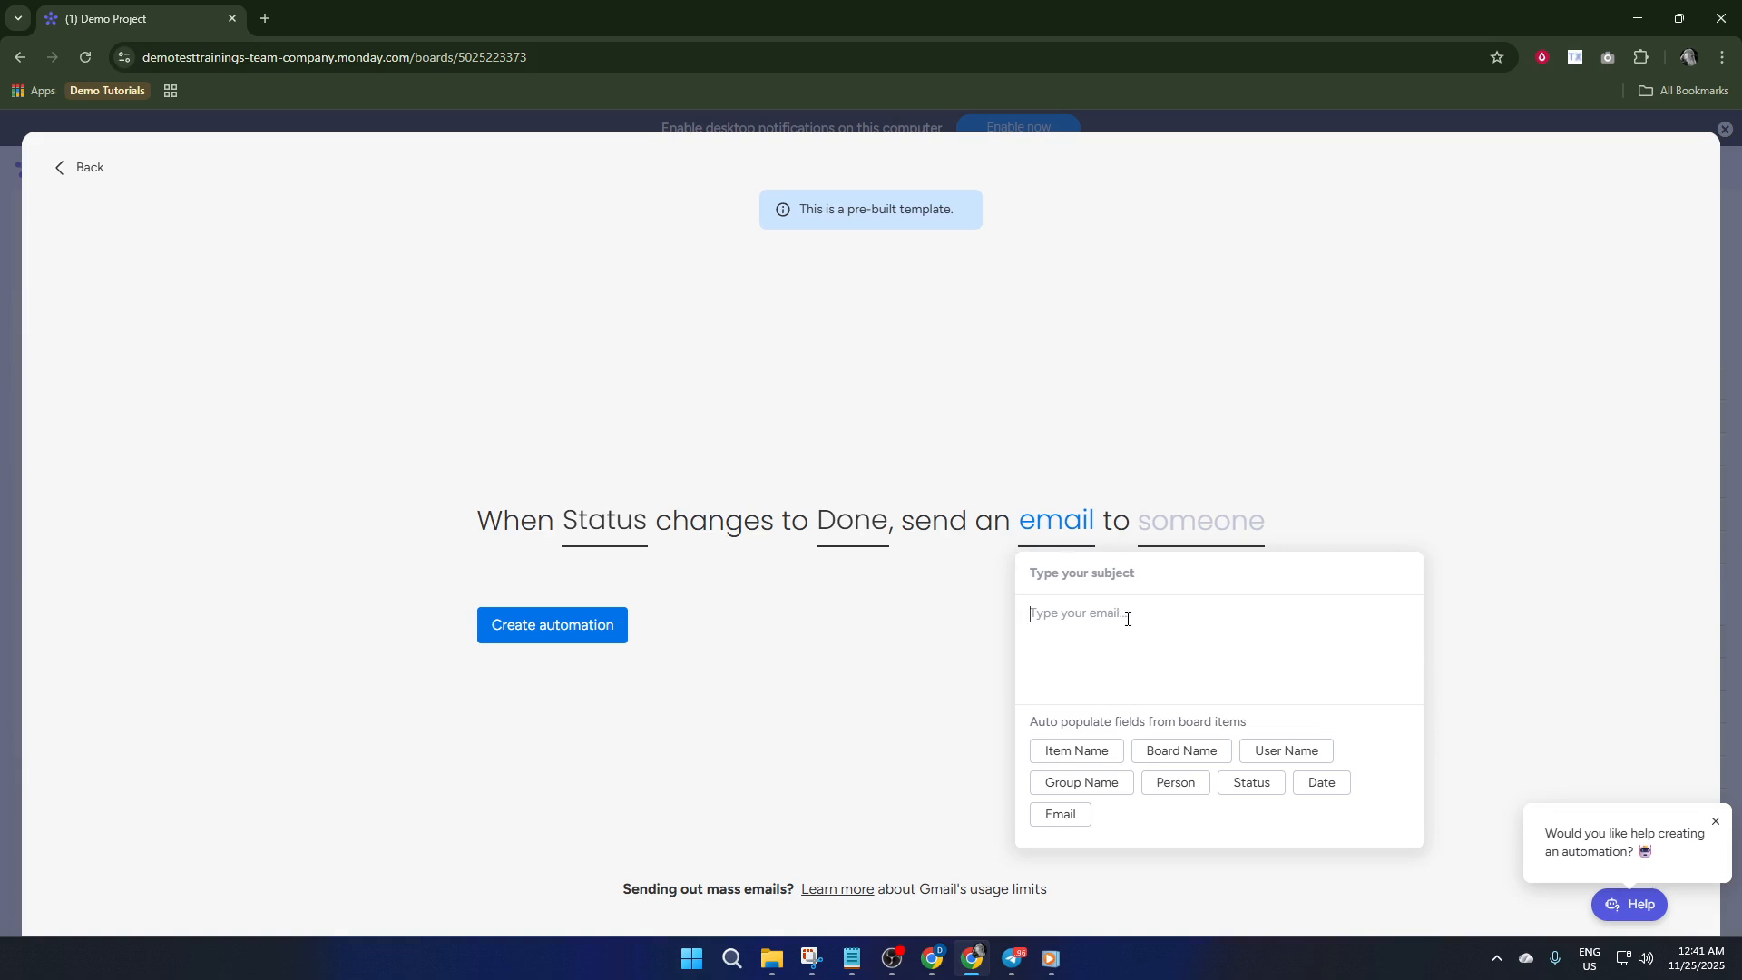
{"action": "left_click", "coordinate": [1066, 815]}
{"action": "left_click_drag", "start_coordinate": [1171, 613], "coordinate": [893, 617]}
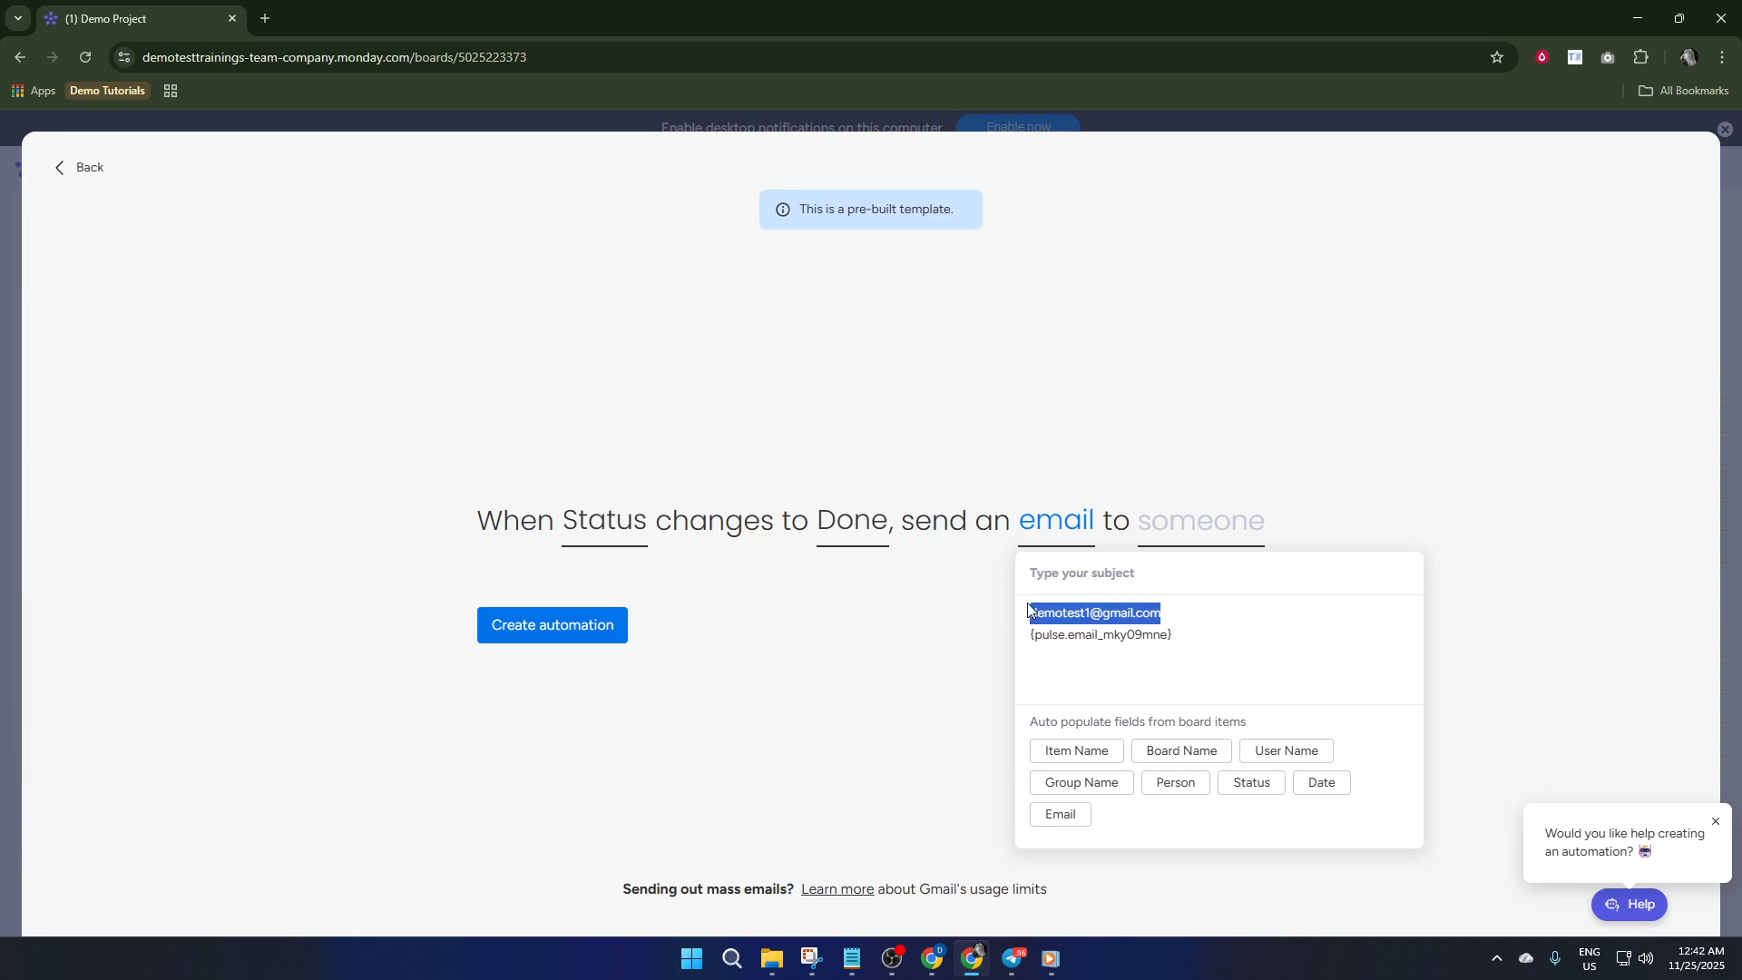
{"action": "key", "text": "BackSpace"}
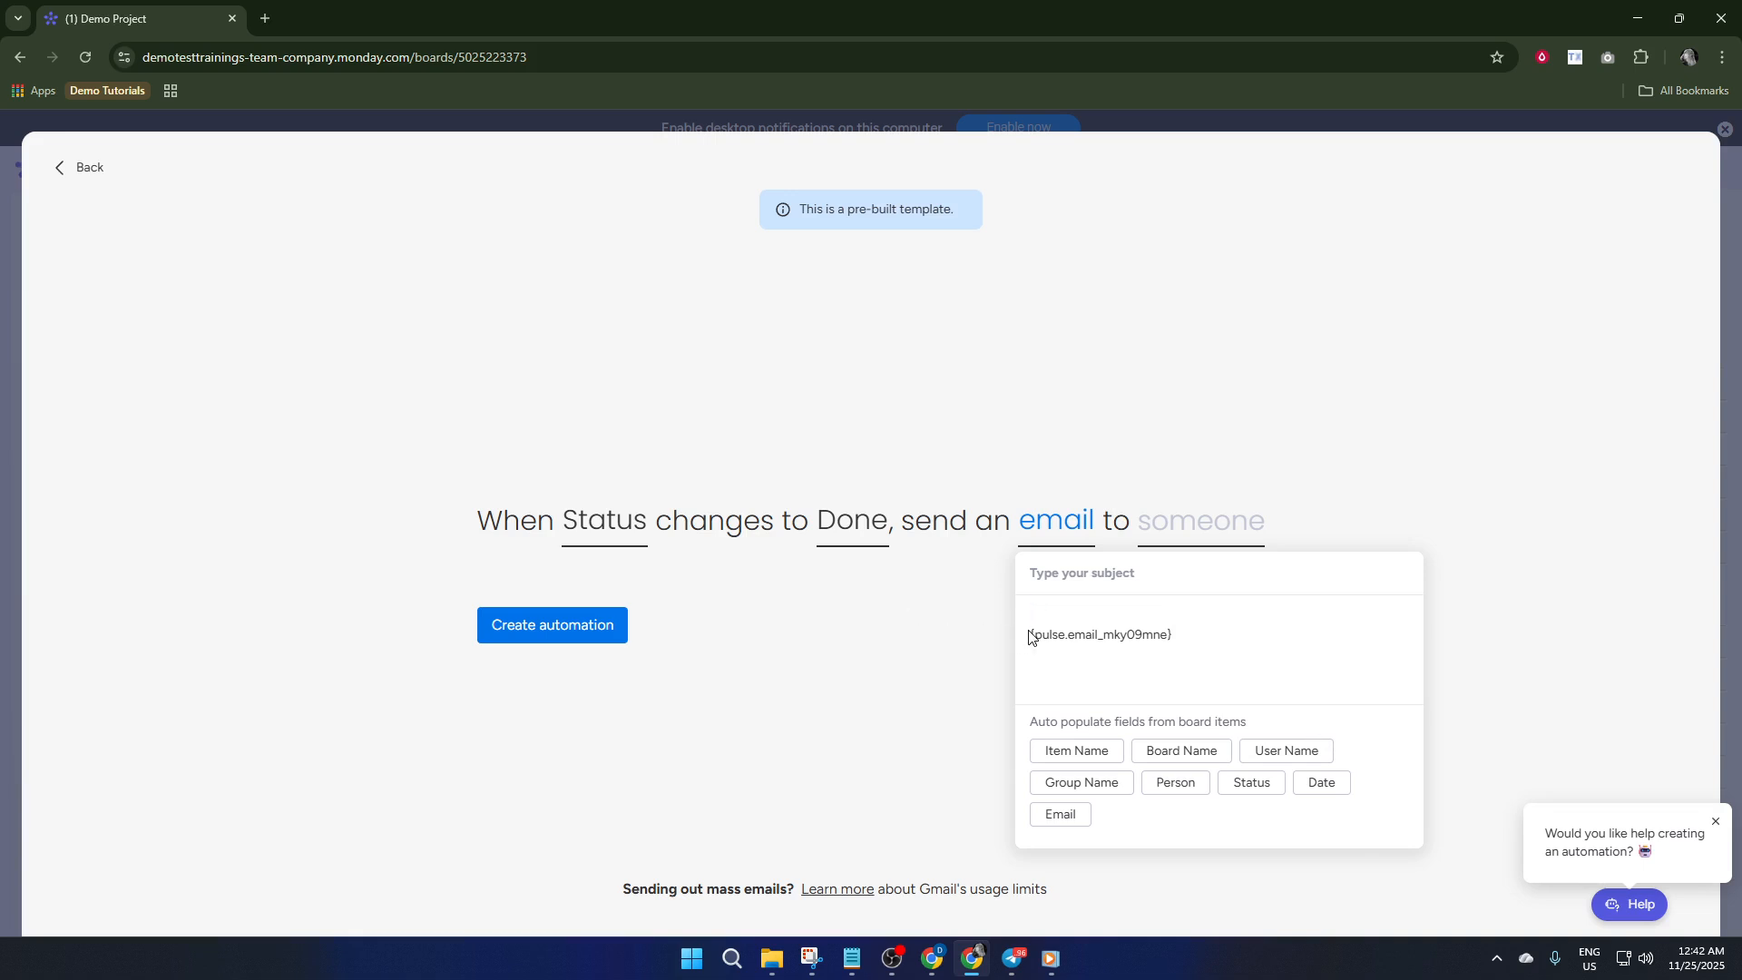
{"action": "left_click", "coordinate": [1032, 633]}
{"action": "key", "text": "BackSpace"}
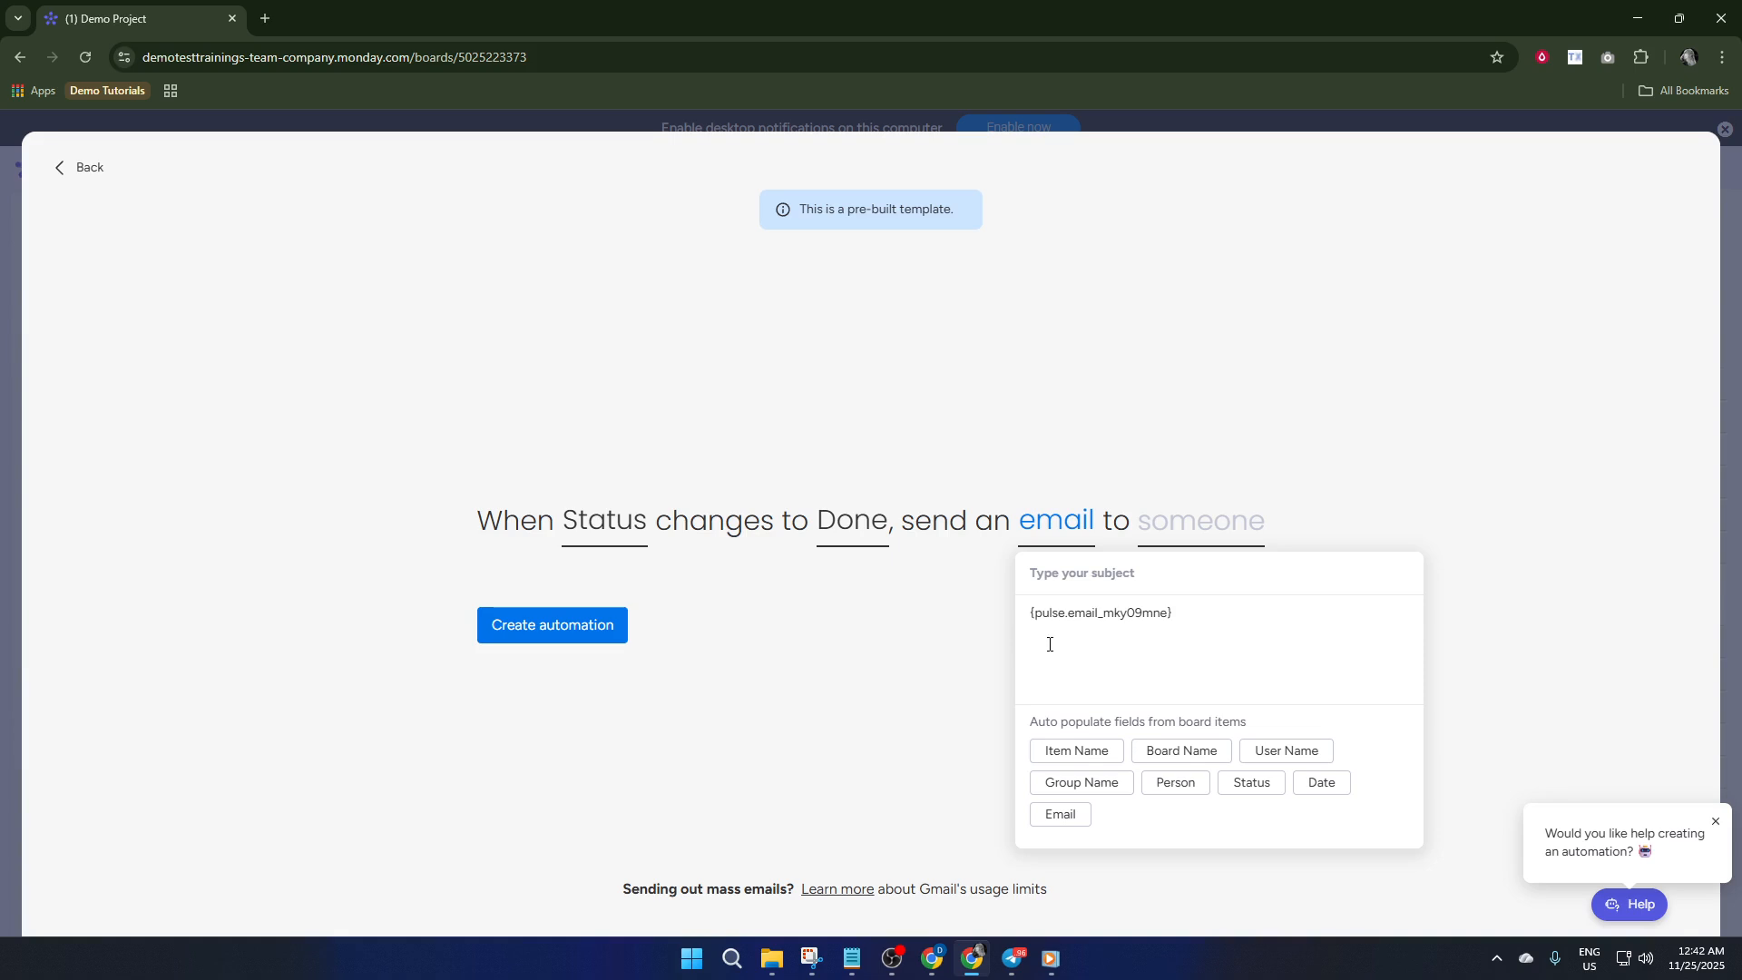
{"action": "key", "text": "Return"}
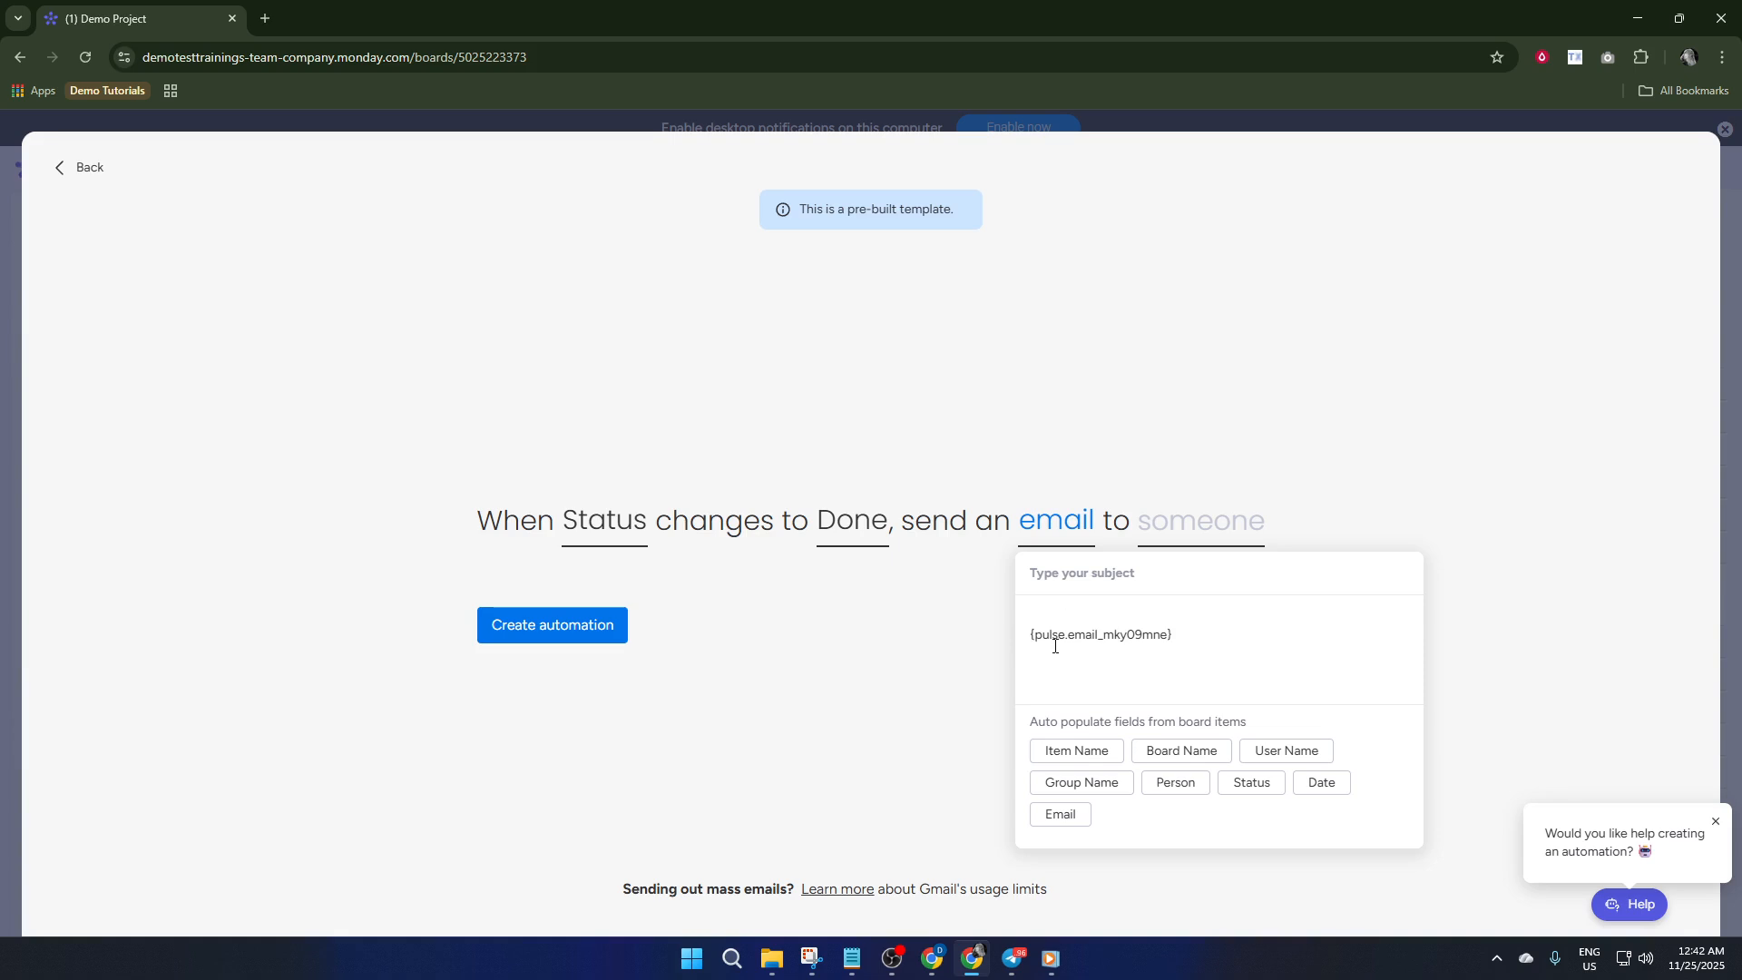
{"action": "key", "text": "BackSpace"}
{"action": "left_click", "coordinate": [1000, 642]}
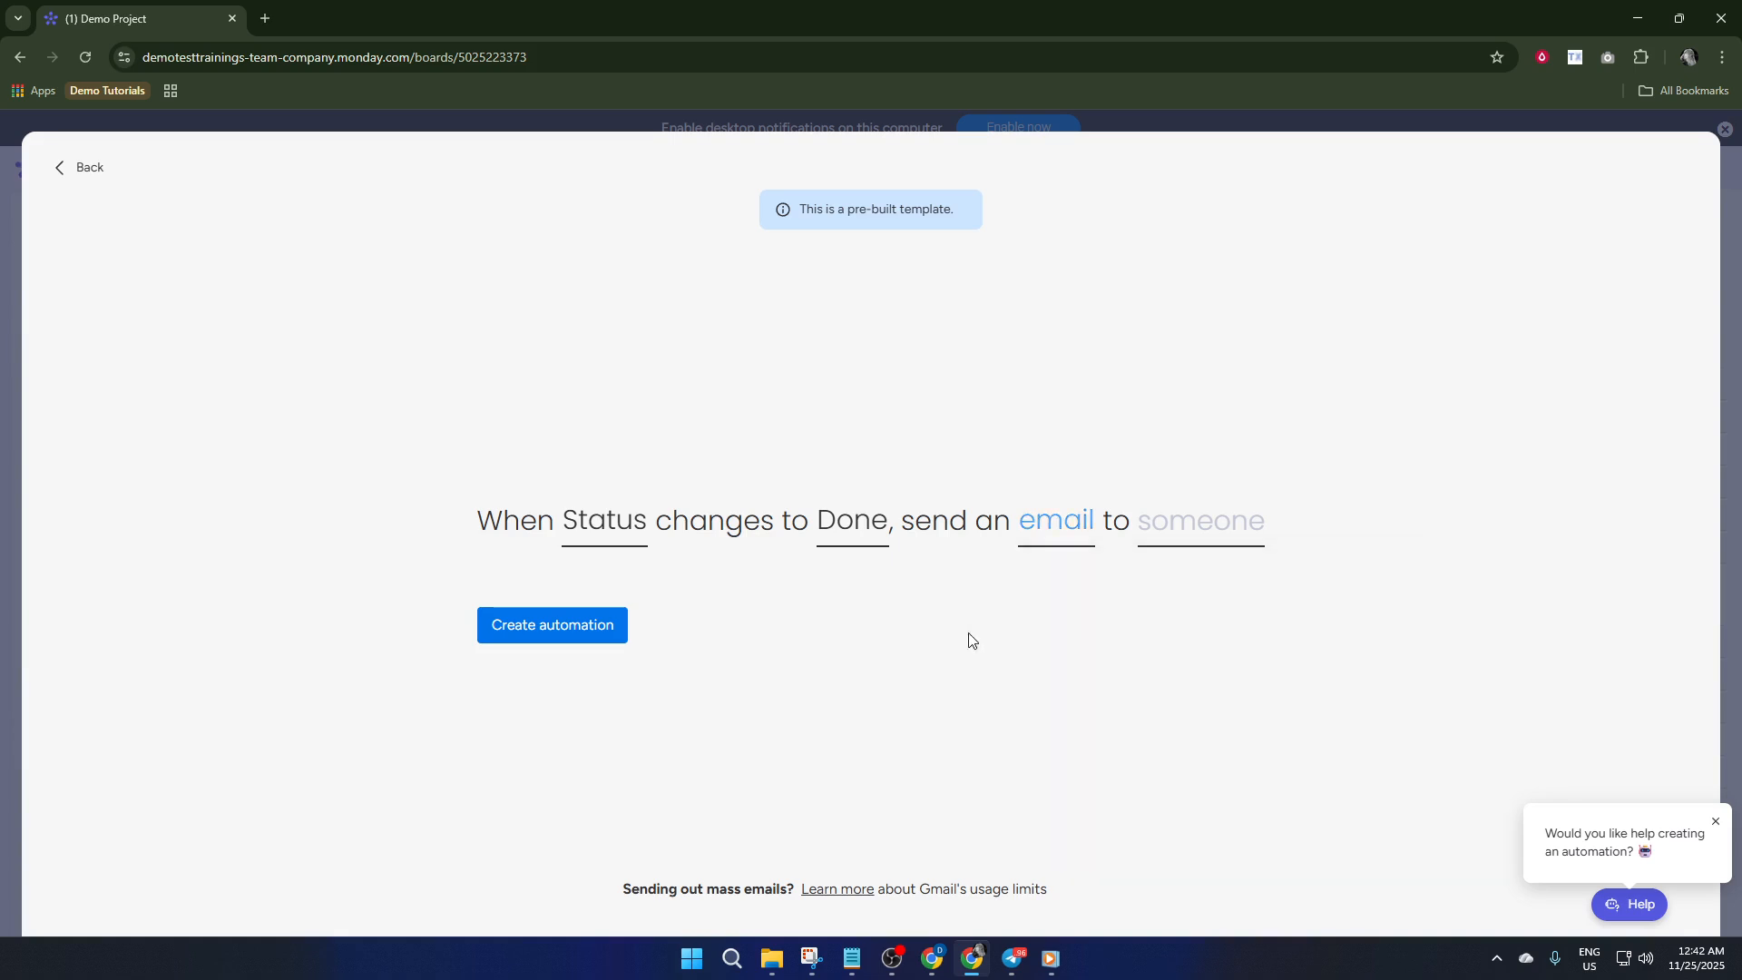
Set the automation email's recipient to the board's Email column
{"action": "left_click", "coordinate": [1189, 527]}
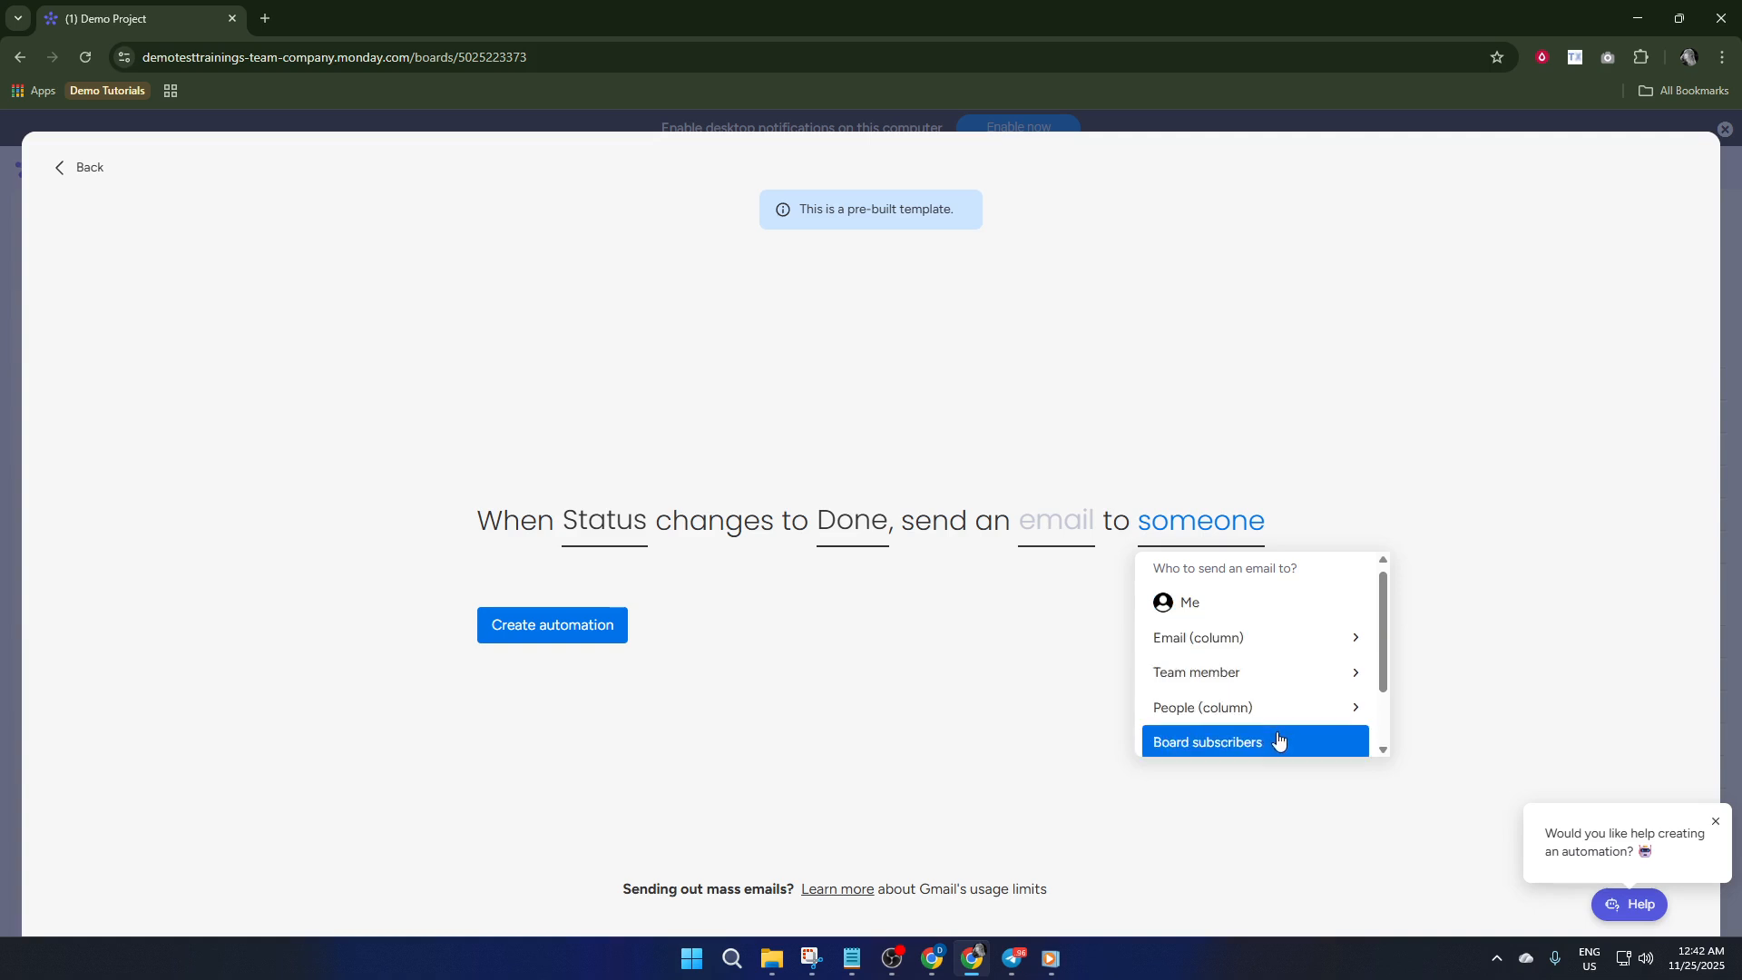
{"action": "left_click", "coordinate": [1286, 641]}
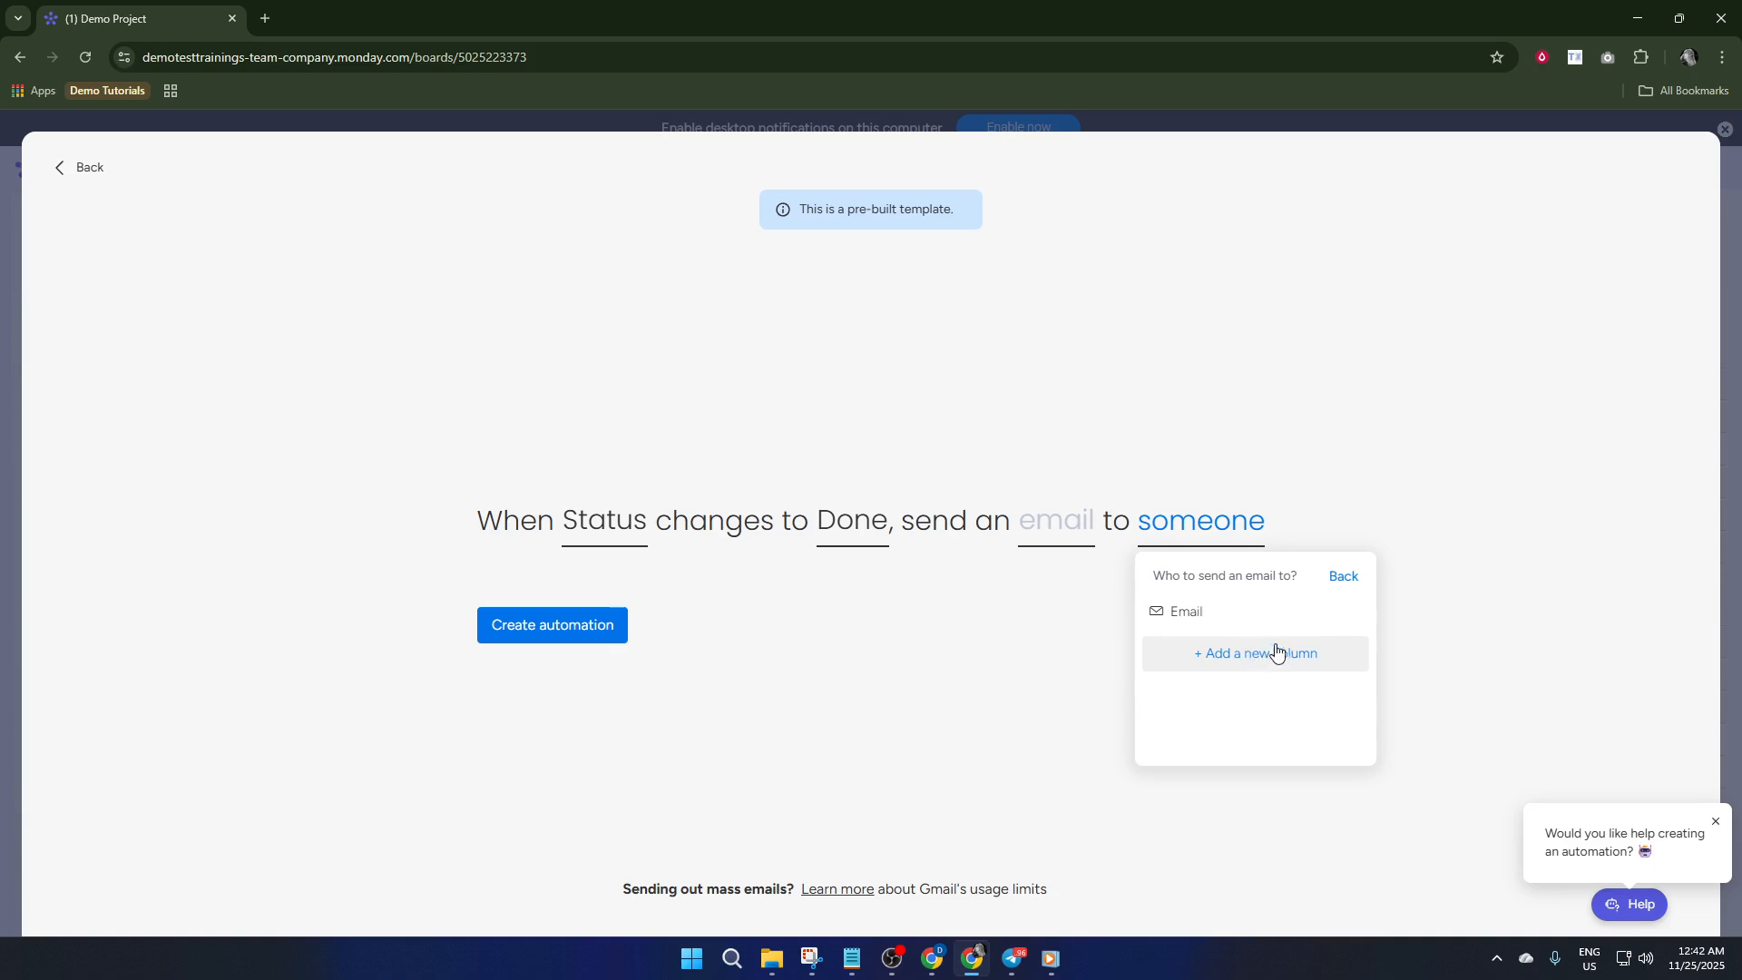
{"action": "left_click", "coordinate": [1179, 611]}
Use the board's Person field as the automation email's subject and enter an e-mail address as its body
{"action": "left_click", "coordinate": [1108, 533]}
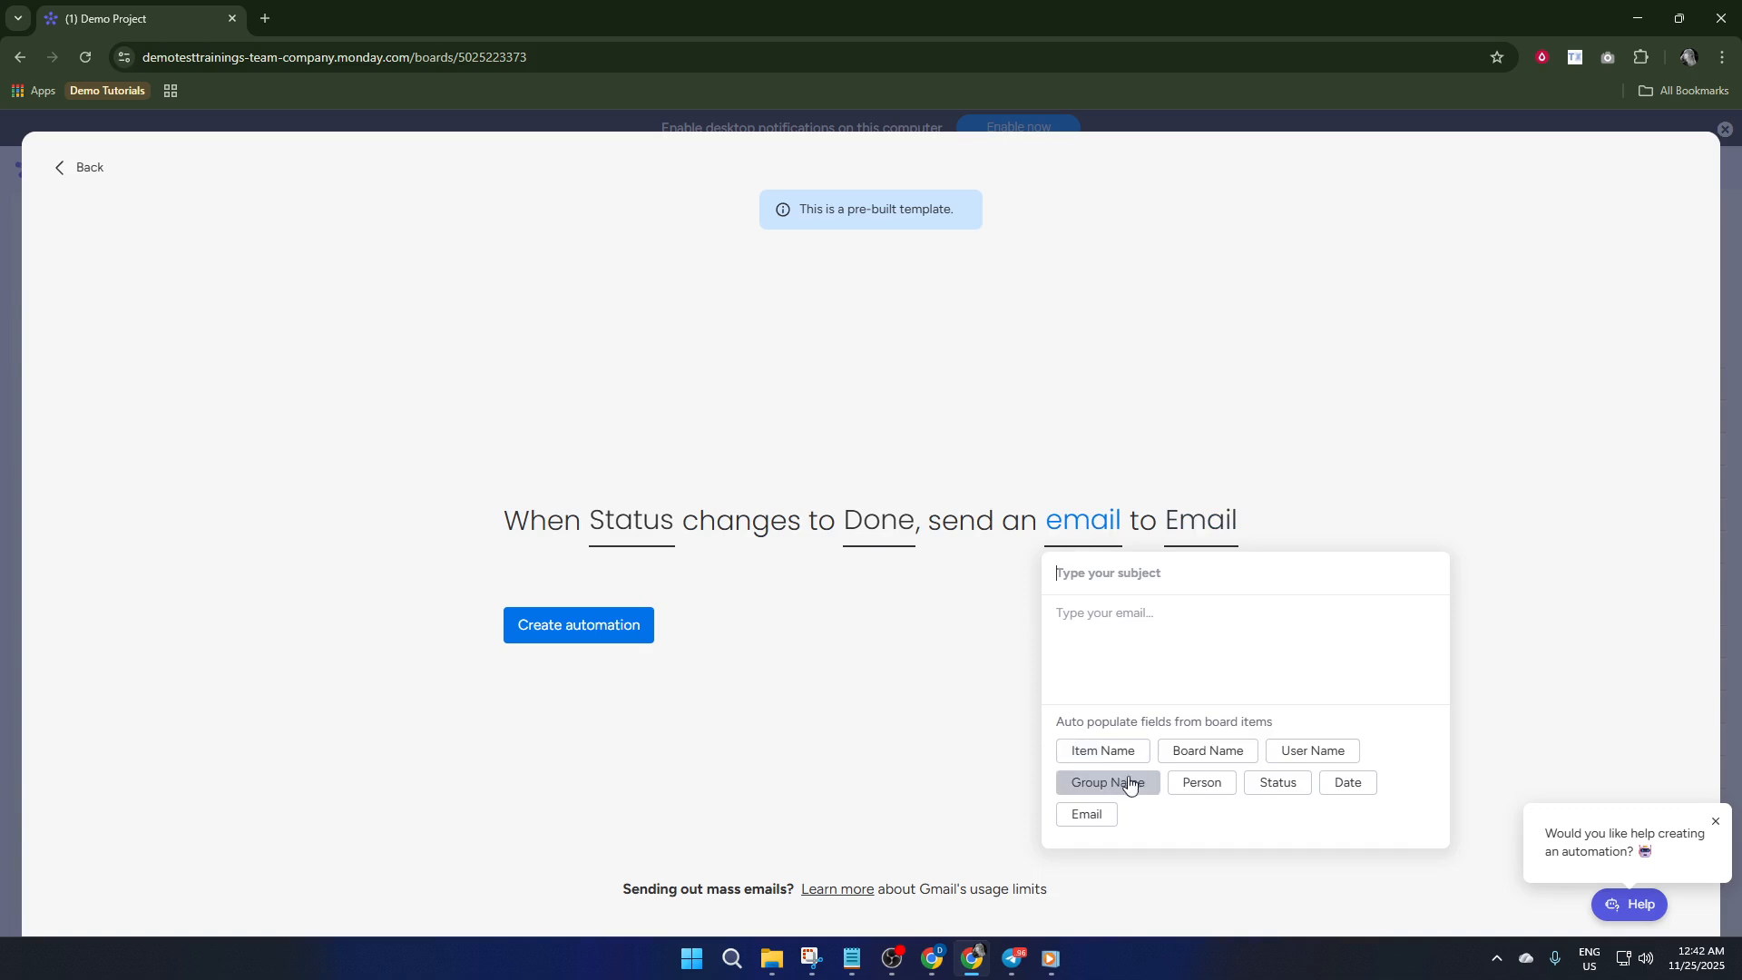
{"action": "left_click", "coordinate": [1202, 786]}
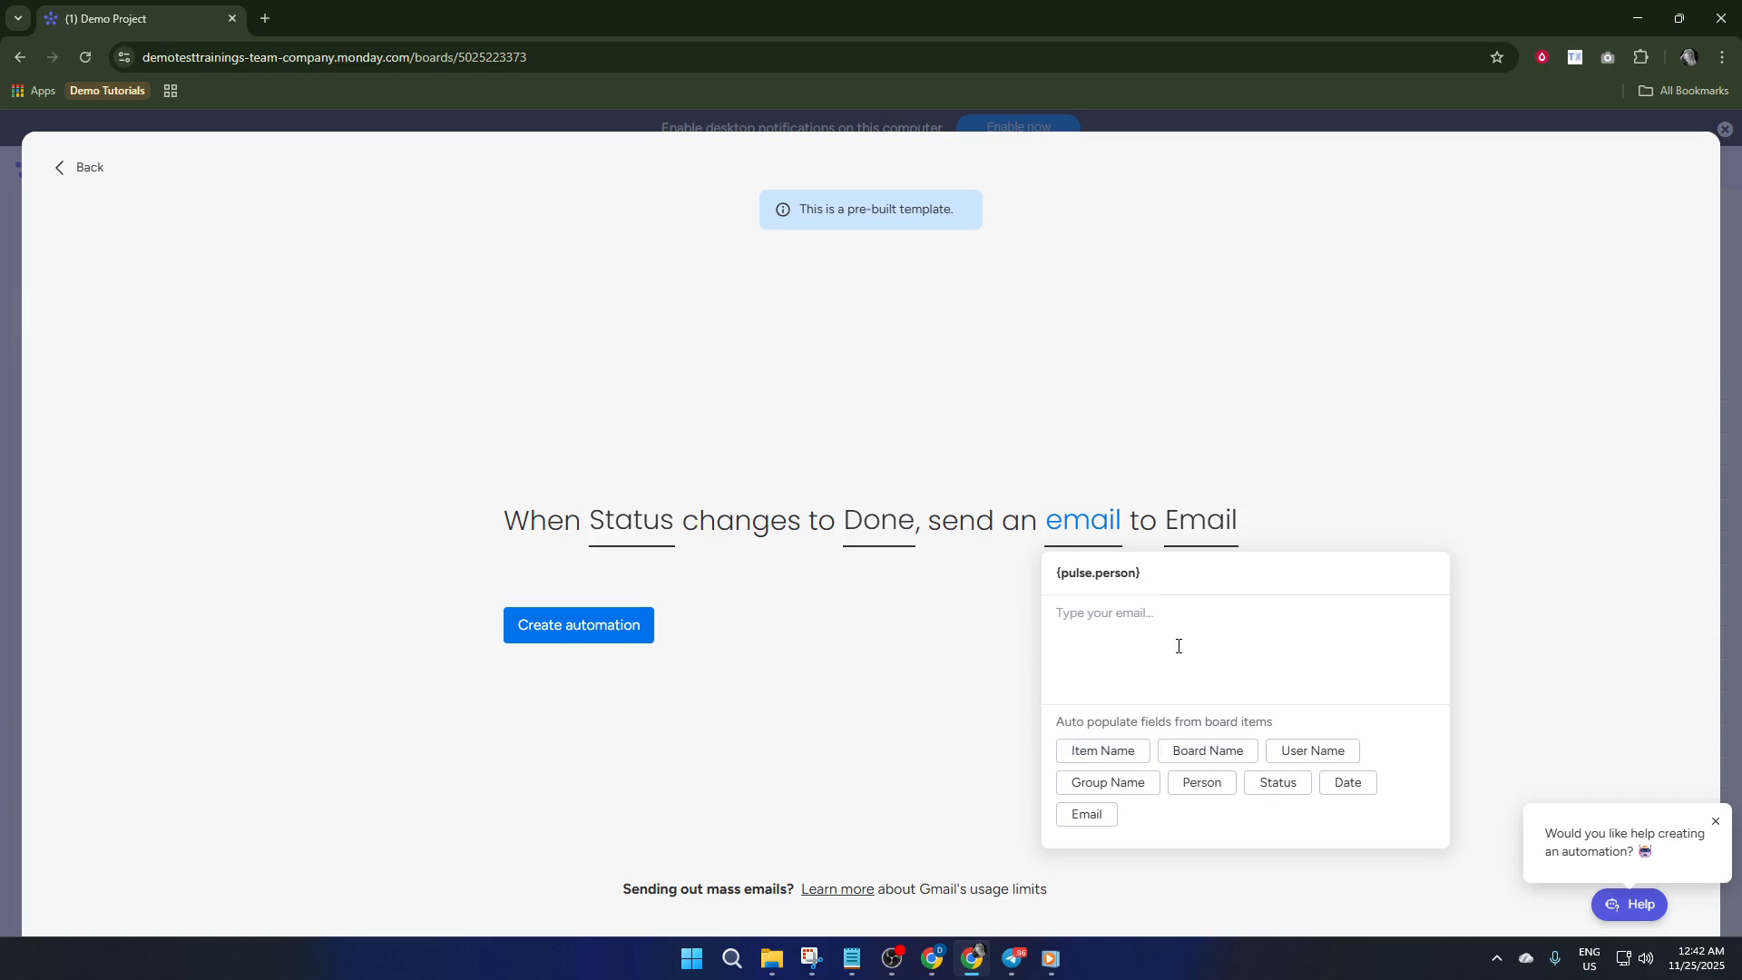
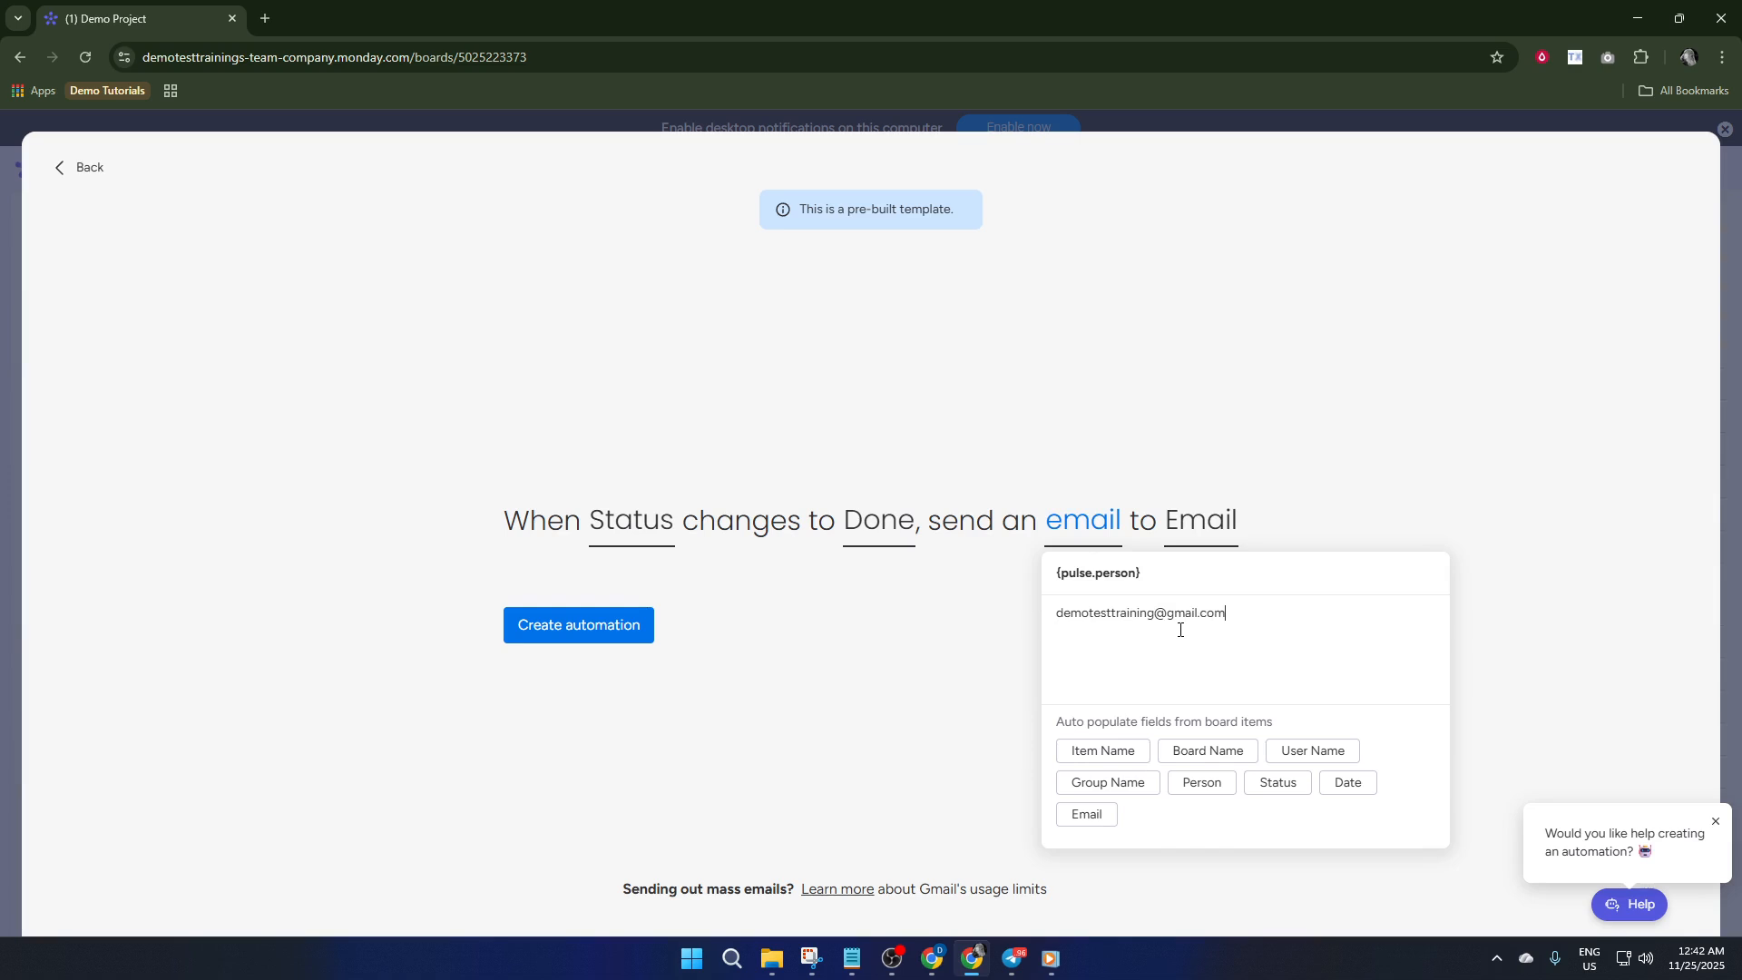